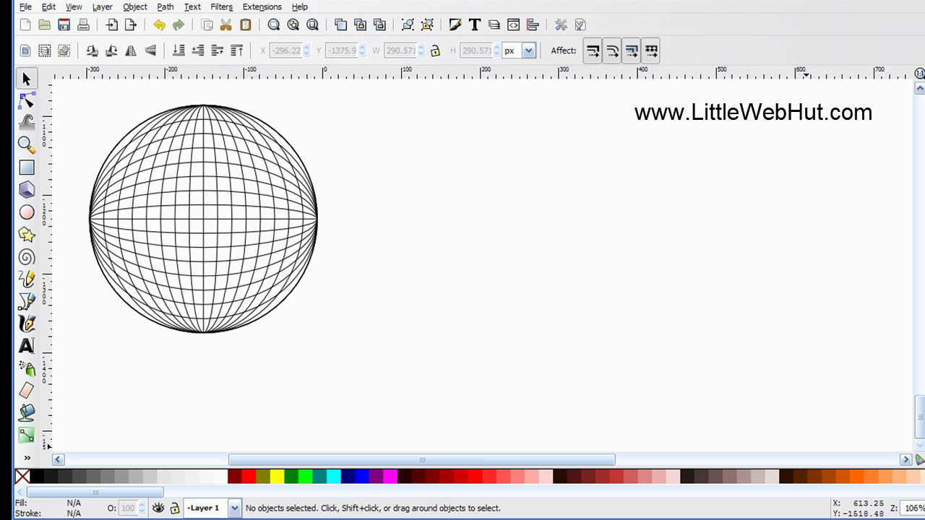
Step: Draw a long thin horizontal rectangle about 293 by 10 px beside the sphere and fill it red
{"action": "left_click", "coordinate": [26, 167]}
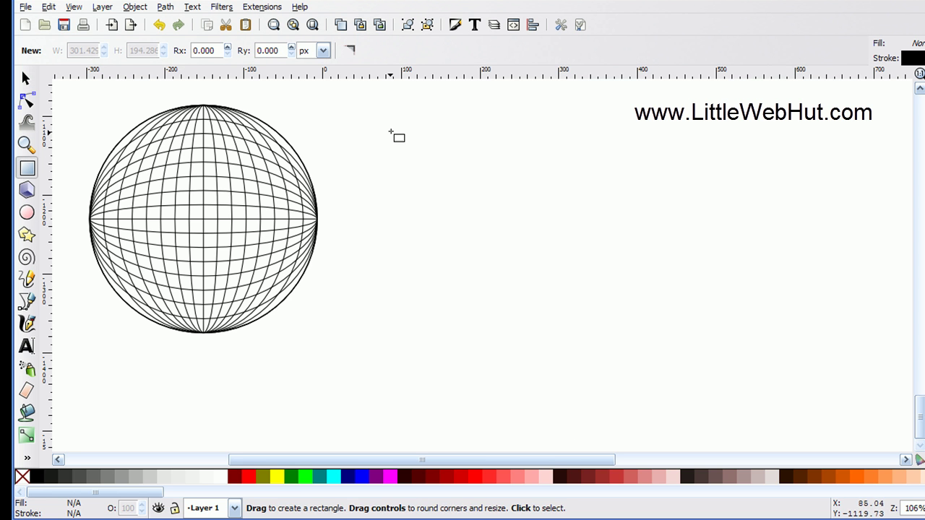
{"action": "left_click_drag", "start_coordinate": [422, 120], "coordinate": [652, 128]}
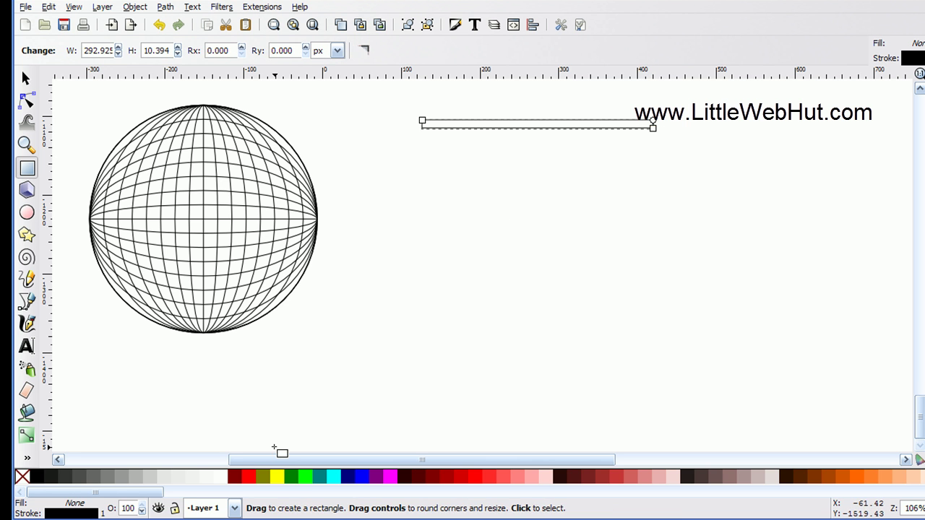
{"action": "left_click", "coordinate": [247, 476]}
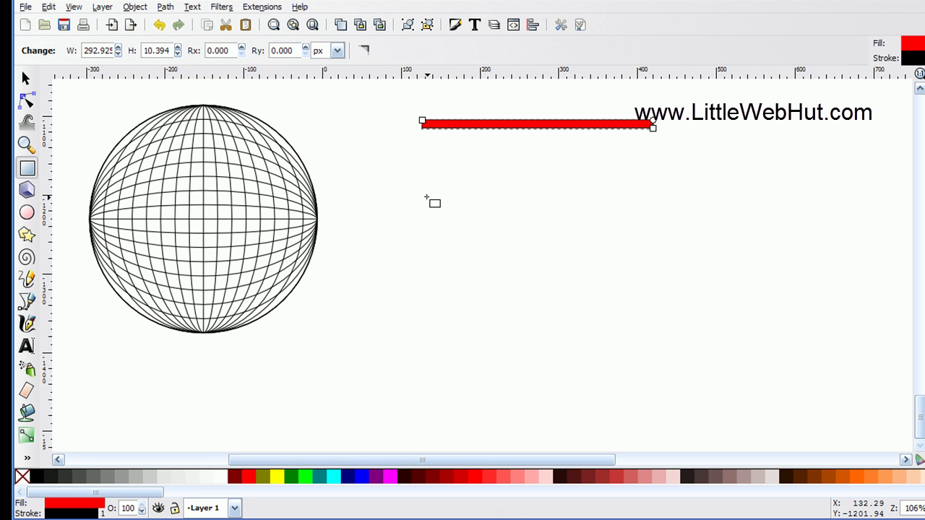
Step: Duplicate the red bar and place the copy well below the original, shifted slightly to the right
{"action": "left_click", "coordinate": [26, 78]}
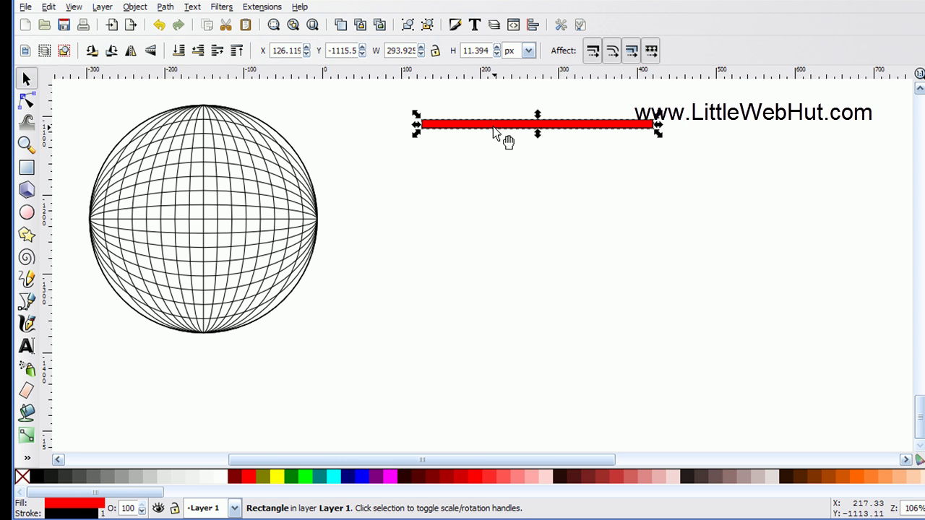
{"action": "key", "text": "ctrl+d"}
{"action": "left_click_drag", "start_coordinate": [493, 132], "coordinate": [530, 306]}
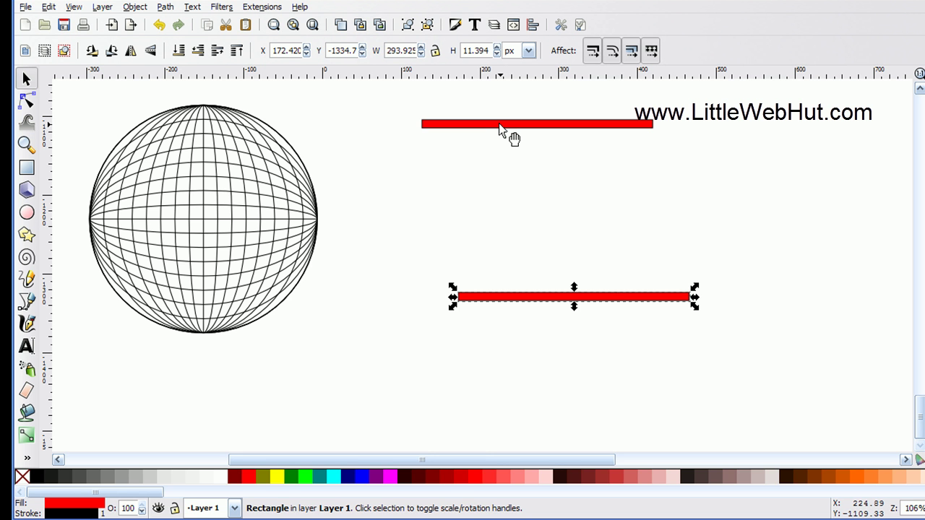
Step: Select both red bars and convert them to paths
{"action": "key", "text": "shift"}
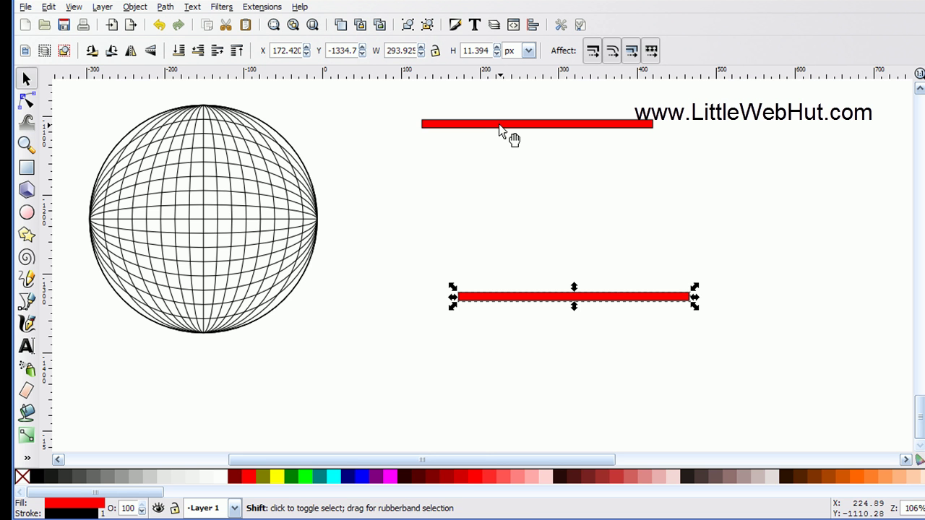
{"action": "left_click", "coordinate": [499, 130], "text": "shift"}
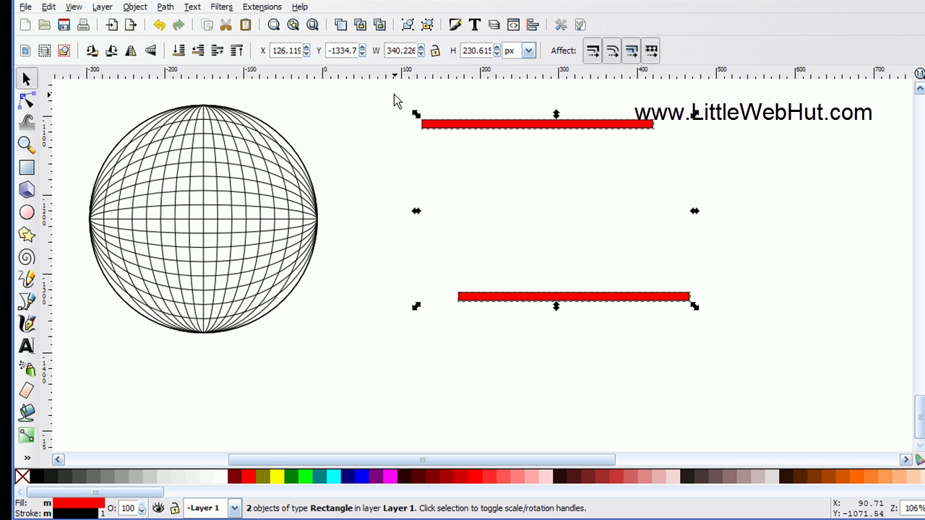
{"action": "left_click", "coordinate": [166, 7]}
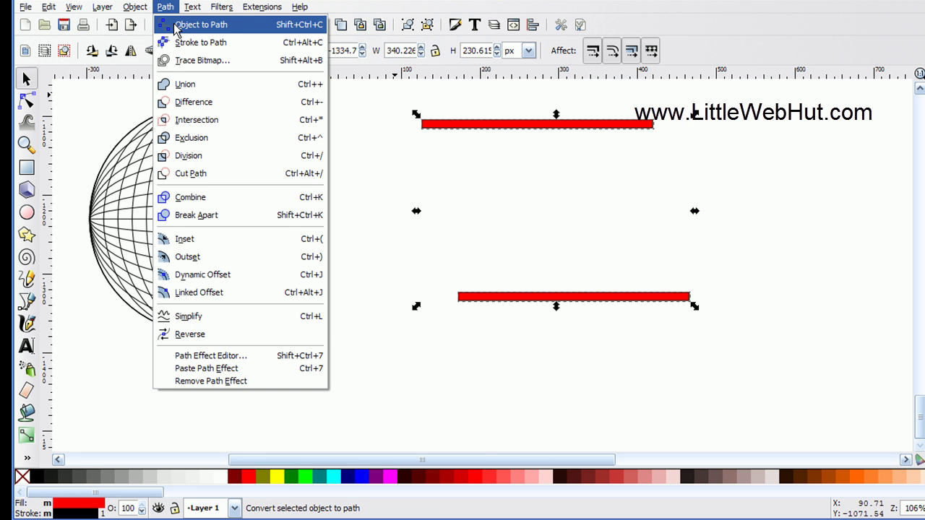
{"action": "left_click", "coordinate": [176, 26]}
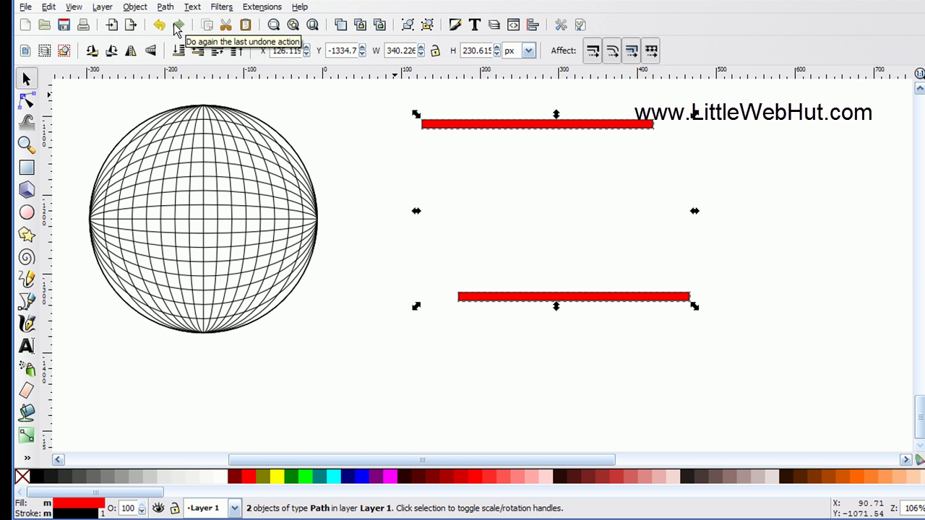
Step: Interpolate between the two bars with exponent 0.0, 5 steps, method 2 and duplicate endpaths enabled, keeping the settings window clear of the artwork
{"action": "left_click", "coordinate": [266, 7]}
{"action": "mouse_move", "coordinate": [301, 83]}
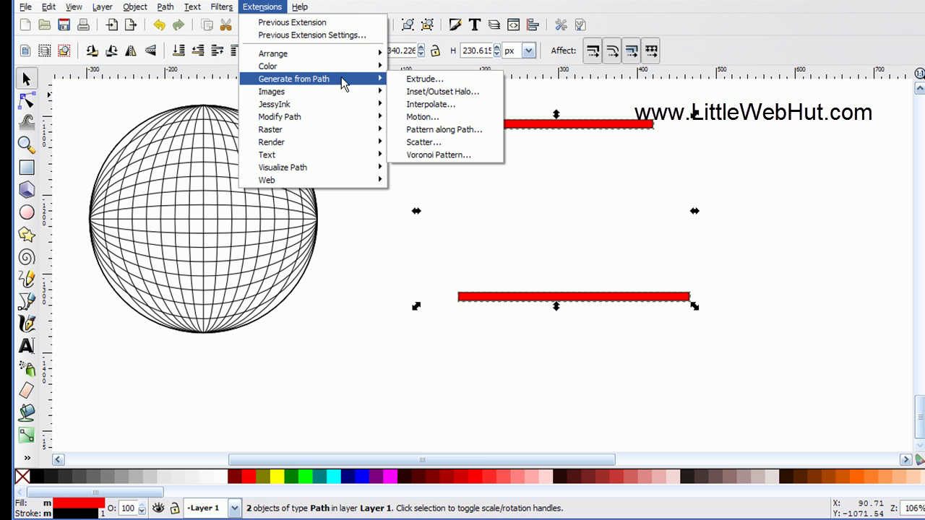
{"action": "left_click", "coordinate": [437, 108]}
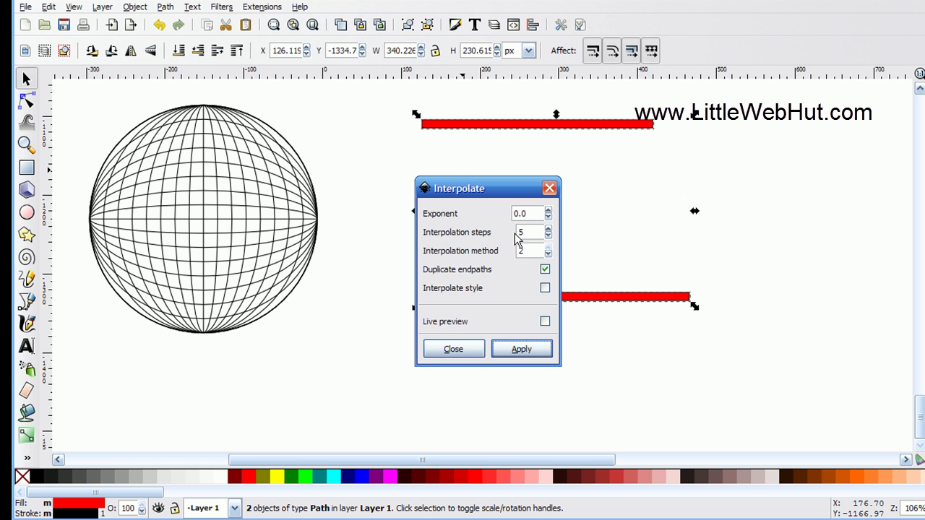
{"action": "left_click_drag", "start_coordinate": [508, 189], "coordinate": [824, 117]}
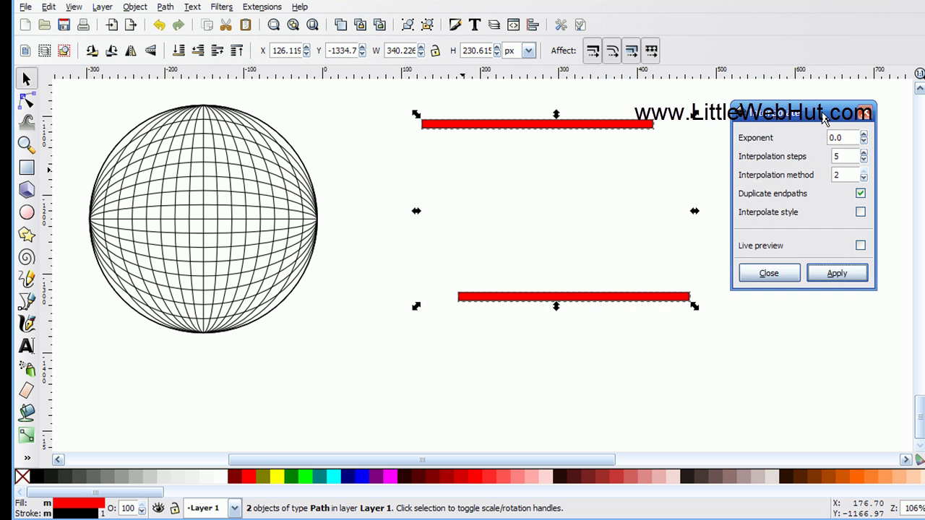
{"action": "left_click", "coordinate": [829, 275]}
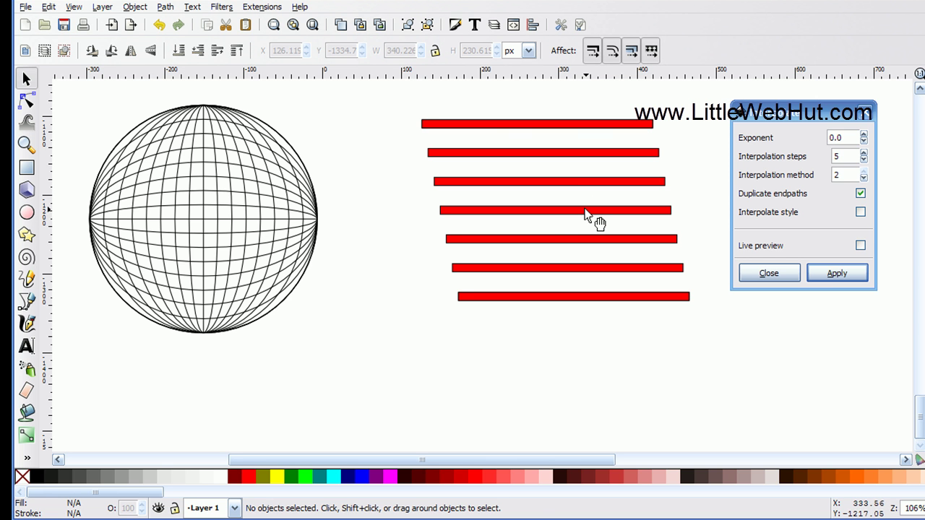
Step: Move the interpolated group down and left, away from the original bars, and ungroup it
{"action": "left_click_drag", "start_coordinate": [585, 212], "coordinate": [481, 315]}
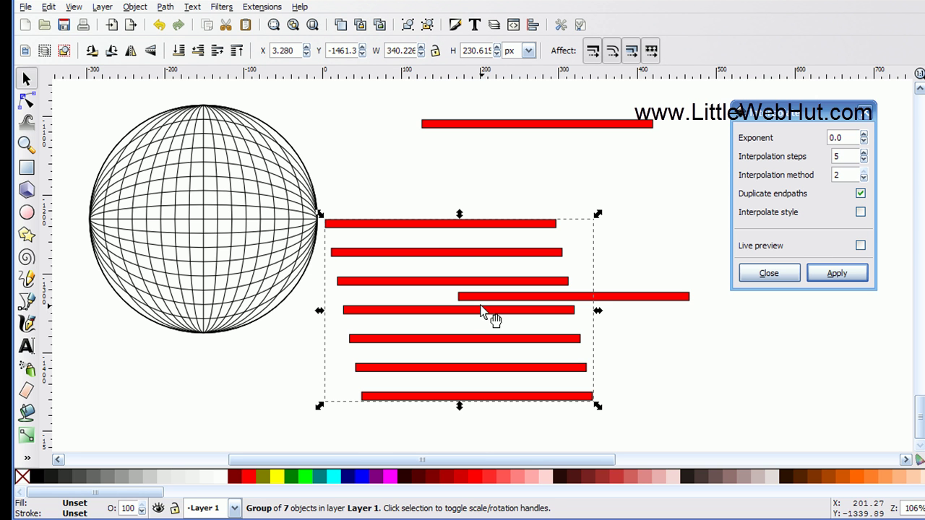
{"action": "left_click", "coordinate": [134, 7]}
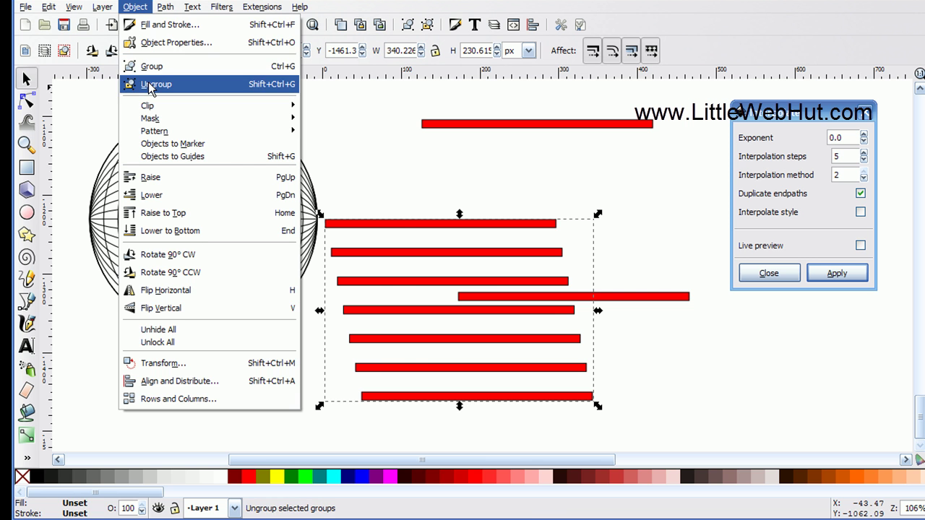
{"action": "left_click", "coordinate": [150, 86]}
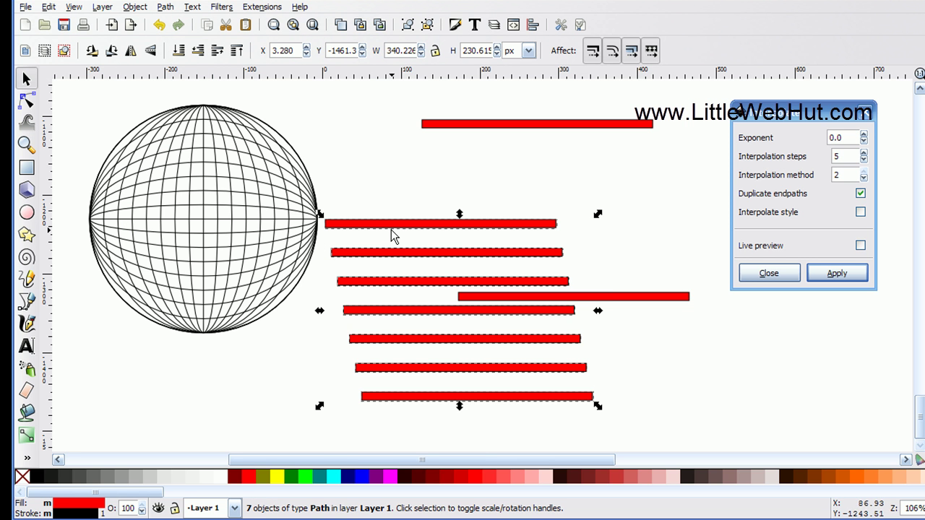
{"action": "left_click", "coordinate": [399, 167]}
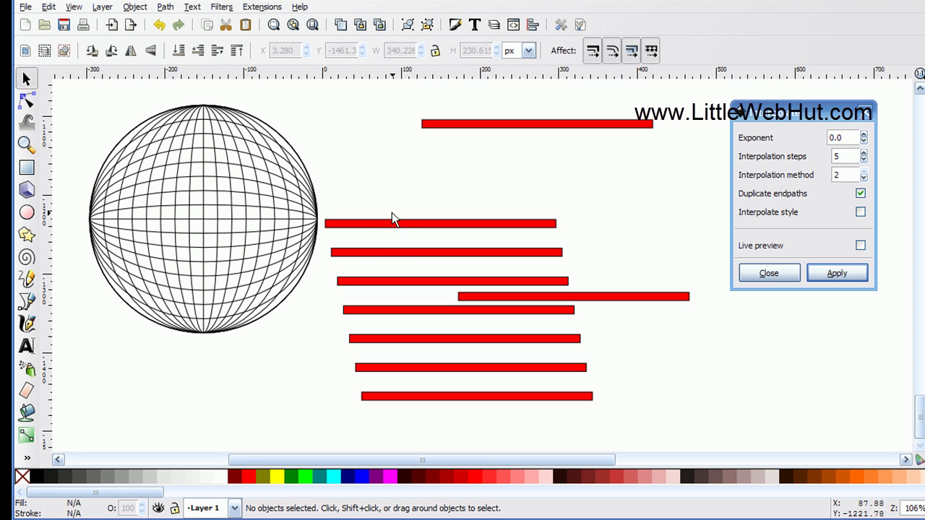
Step: Shift the second ungrouped bar slightly to the right, and delete all seven bars produced by the interpolation, keeping the two originals
{"action": "left_click", "coordinate": [379, 253]}
{"action": "left_click_drag", "start_coordinate": [384, 258], "coordinate": [407, 267]}
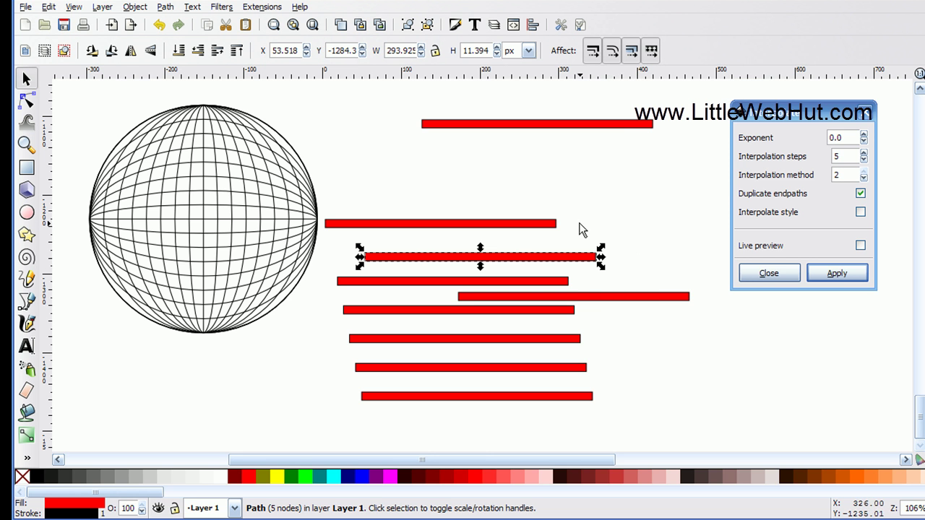
{"action": "key", "text": "Delete"}
{"action": "left_click", "coordinate": [480, 228]}
{"action": "key", "text": "Delete"}
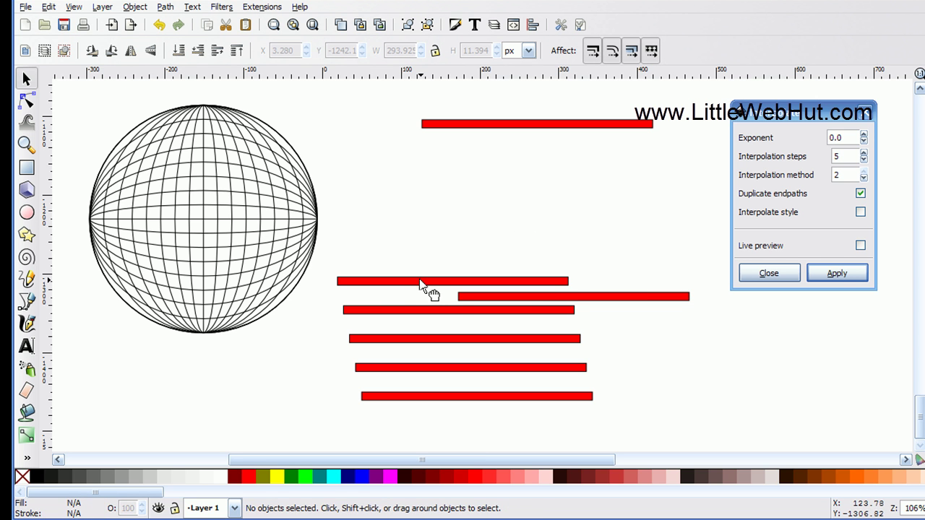
{"action": "left_click", "coordinate": [419, 282]}
{"action": "key", "text": "Delete"}
{"action": "left_click", "coordinate": [404, 310]}
{"action": "key", "text": "Delete"}
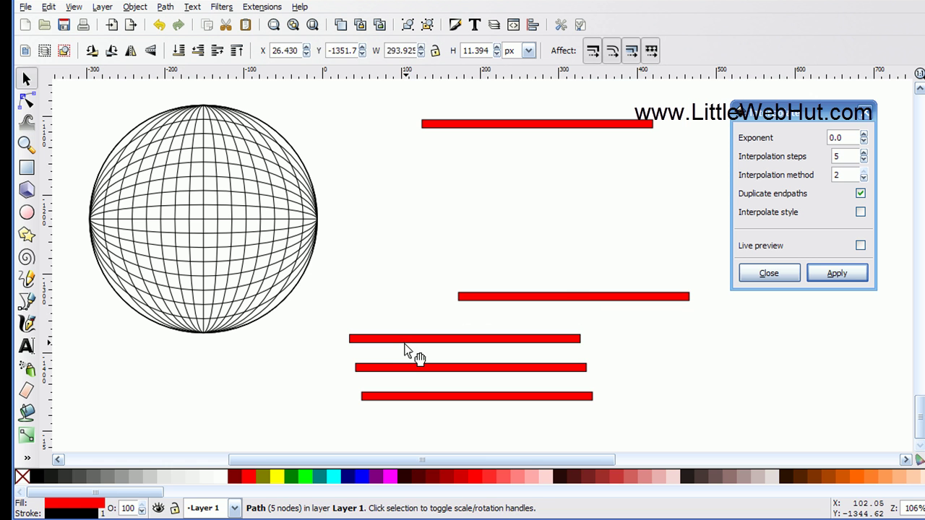
{"action": "left_click", "coordinate": [406, 339]}
{"action": "key", "text": "Delete"}
{"action": "left_click", "coordinate": [416, 367]}
{"action": "key", "text": "Delete"}
{"action": "left_click", "coordinate": [441, 396]}
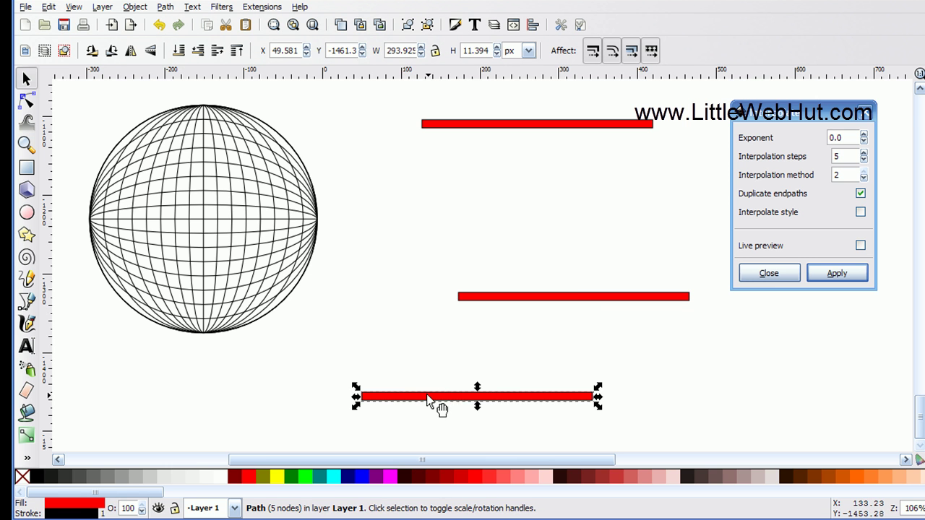
{"action": "key", "text": "Delete"}
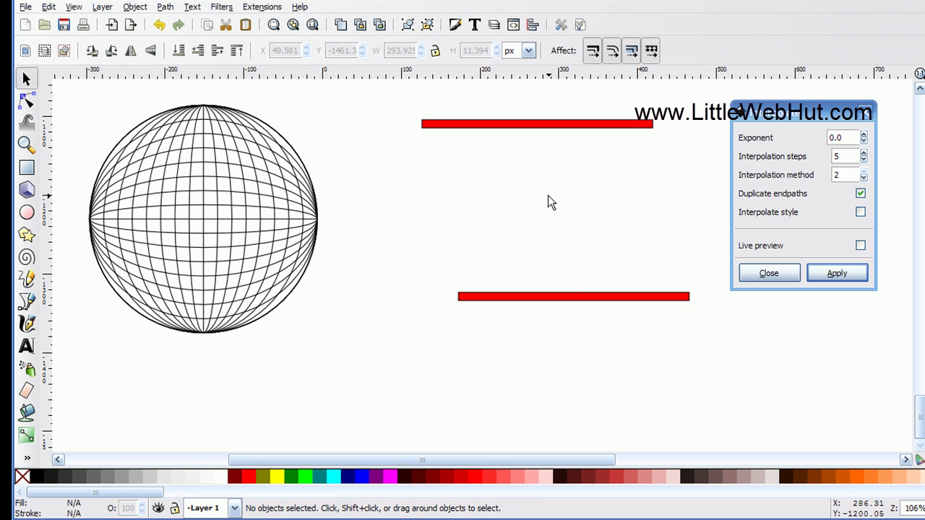
Step: Interpolate between the two original bars again with 5 steps, this time with duplicate endpaths turned off
{"action": "left_click", "coordinate": [574, 125]}
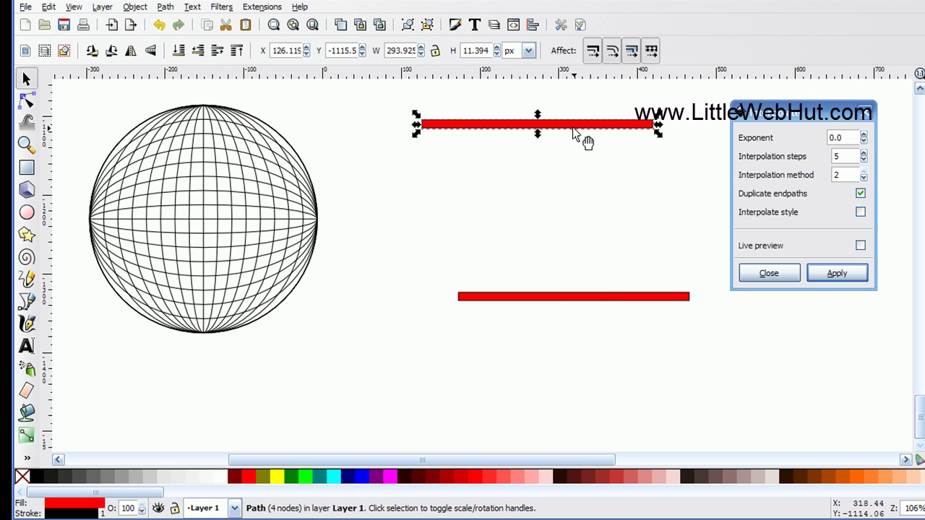
{"action": "left_click", "coordinate": [583, 296], "text": "shift"}
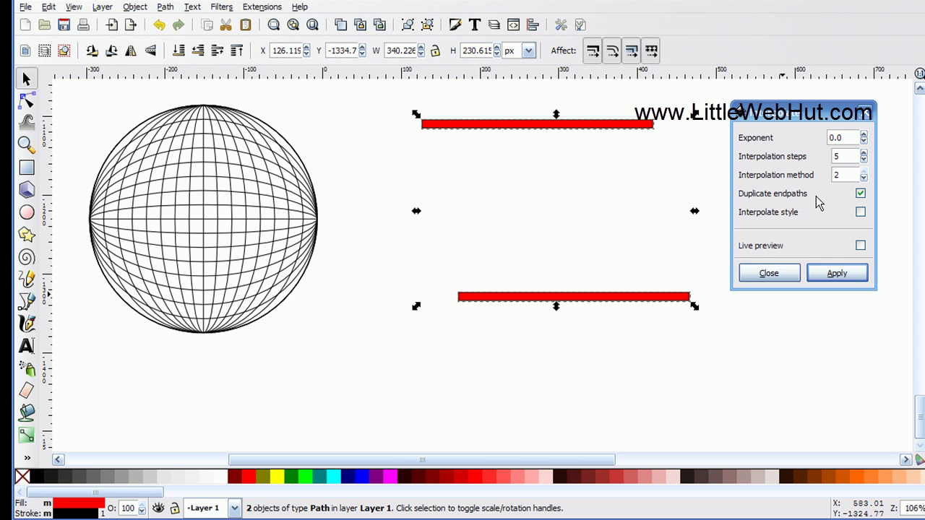
{"action": "left_click", "coordinate": [860, 194]}
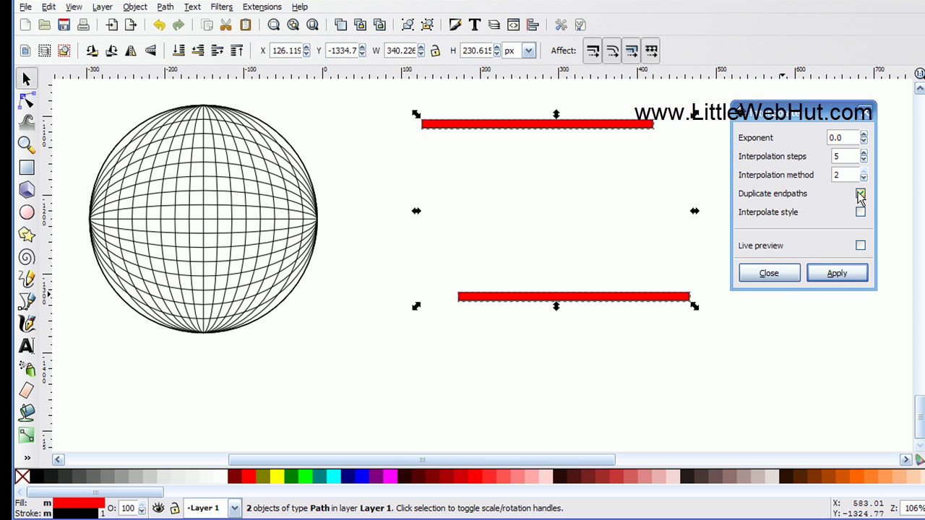
{"action": "left_click", "coordinate": [837, 275]}
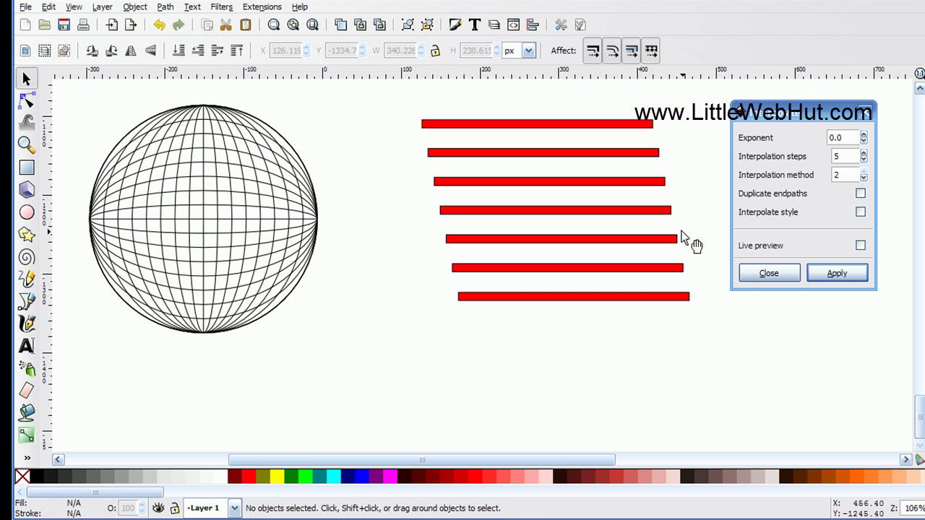
Step: Move the interpolated group off the originals, and delete it along with both original bars, closing the Interpolate settings
{"action": "left_click", "coordinate": [635, 211]}
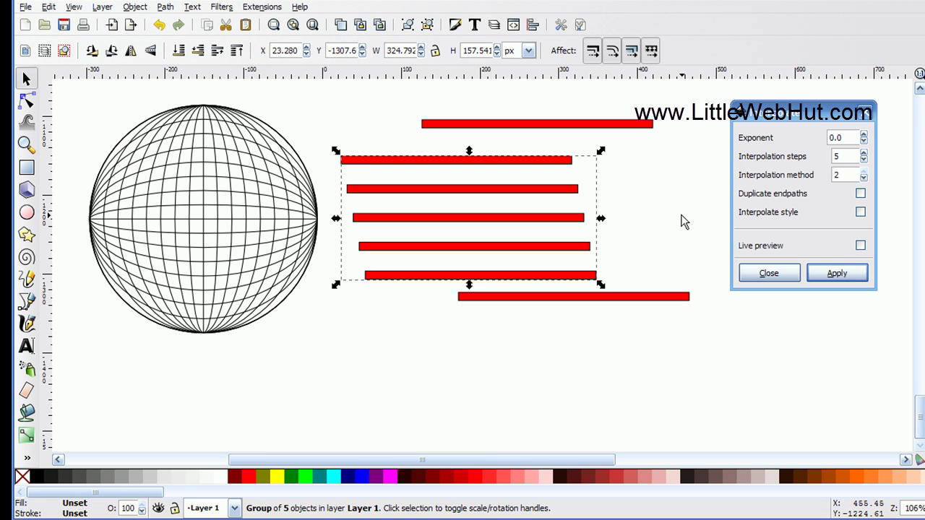
{"action": "key", "text": "Delete"}
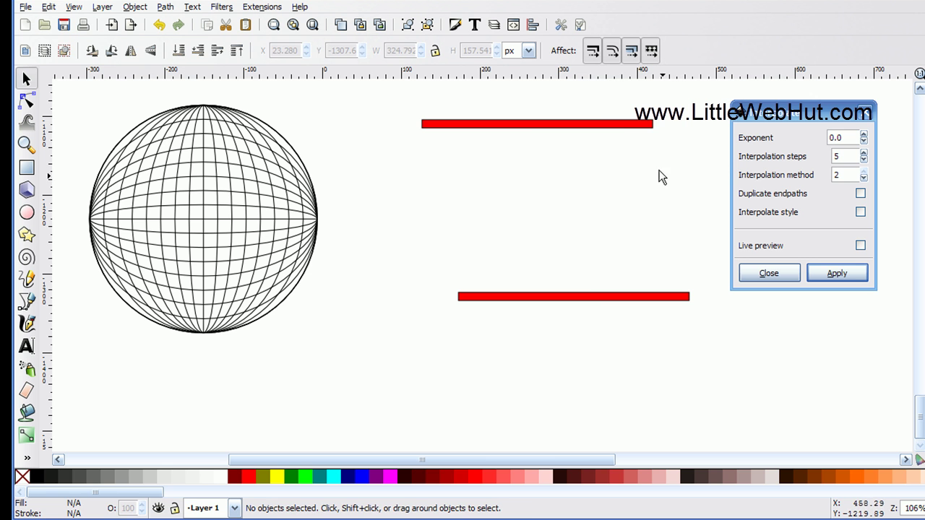
{"action": "left_click", "coordinate": [601, 125]}
{"action": "key", "text": "Delete"}
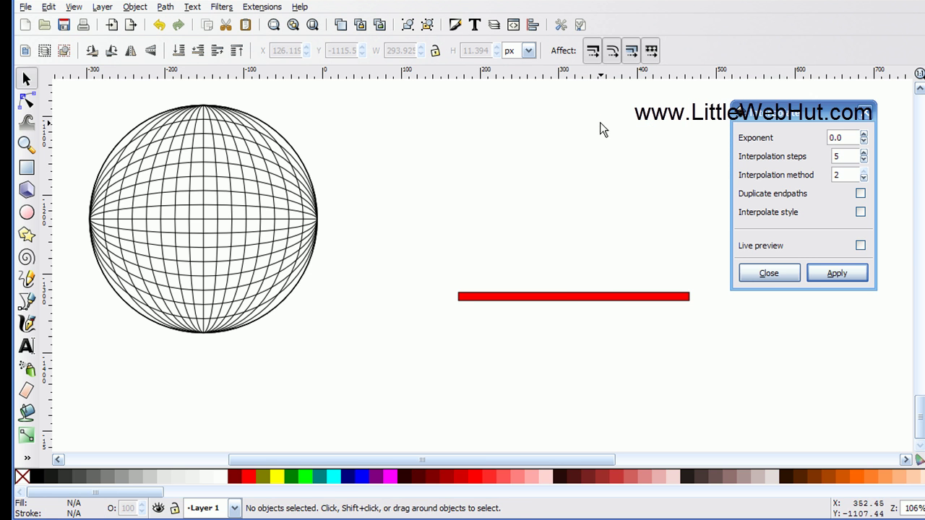
{"action": "left_click", "coordinate": [592, 296]}
{"action": "key", "text": "Delete"}
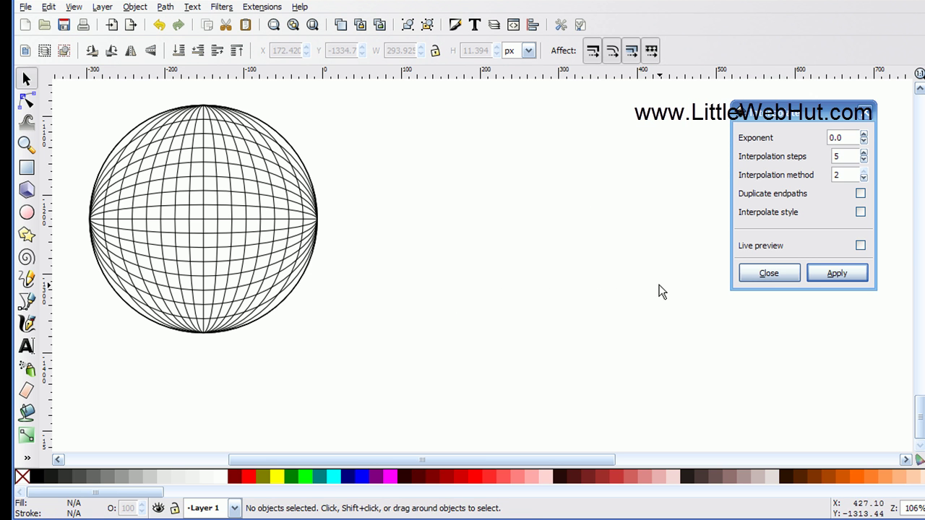
{"action": "left_click", "coordinate": [767, 278]}
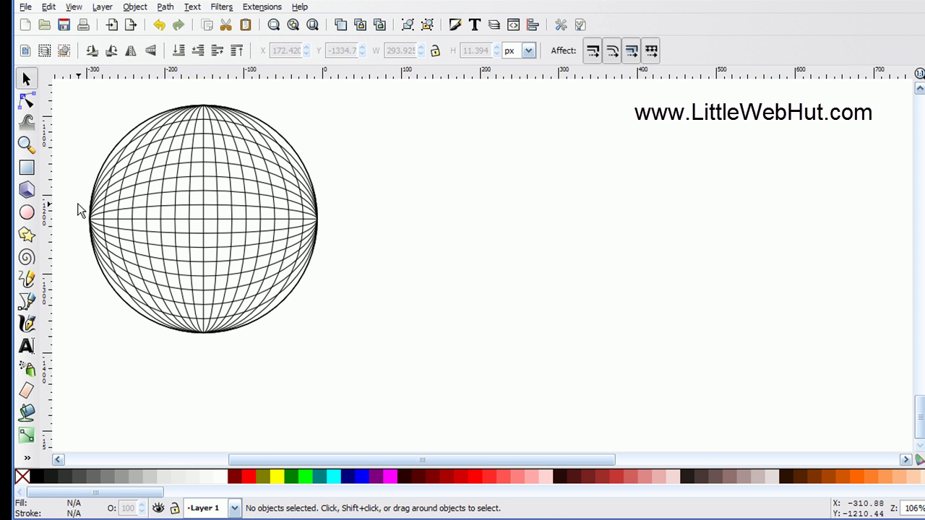
Step: Draw a small red circle to the right of the sphere and a larger one about 165 px in diameter below it
{"action": "left_click", "coordinate": [28, 213]}
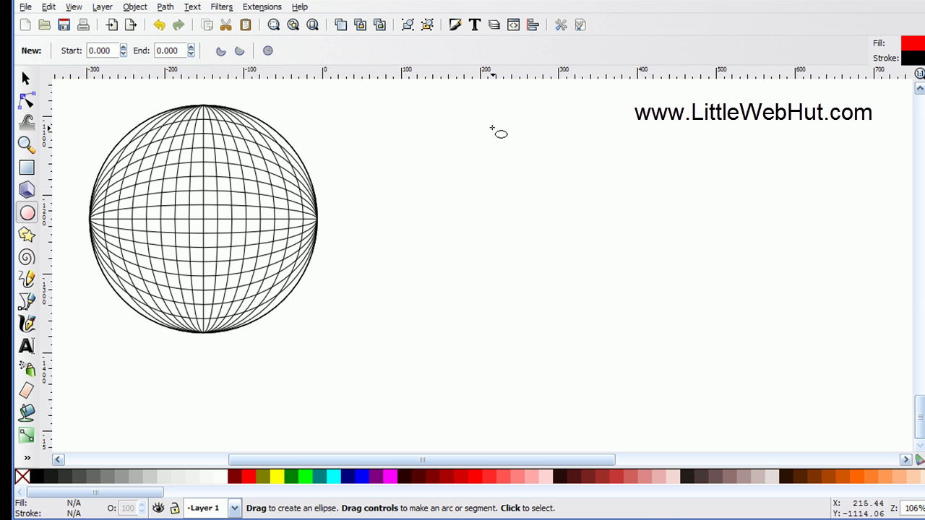
{"action": "left_click_drag", "start_coordinate": [479, 112], "coordinate": [531, 152]}
{"action": "left_click_drag", "start_coordinate": [529, 154], "coordinate": [525, 159]}
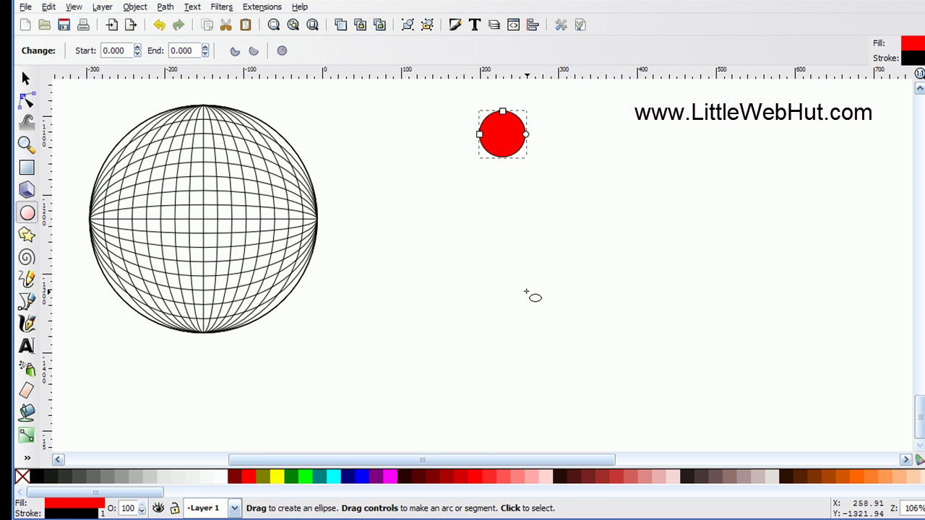
{"action": "left_click_drag", "start_coordinate": [510, 299], "coordinate": [649, 429]}
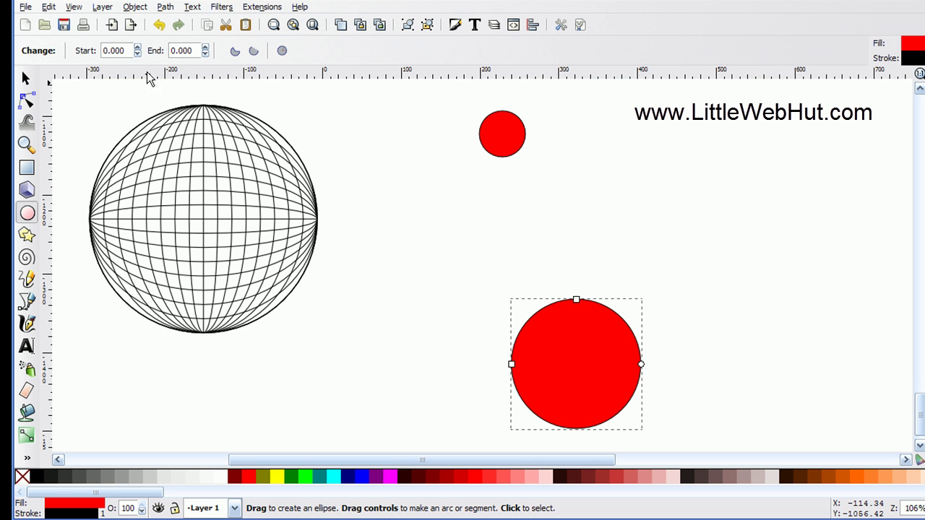
{"action": "left_click", "coordinate": [25, 79]}
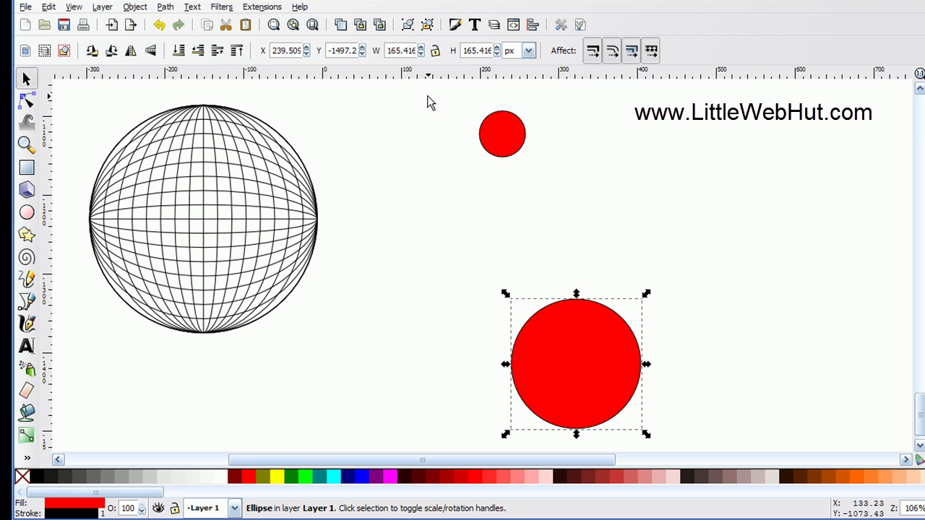
Step: Select the small and large red circles together and convert both objects to paths
{"action": "left_click_drag", "start_coordinate": [426, 96], "coordinate": [739, 441]}
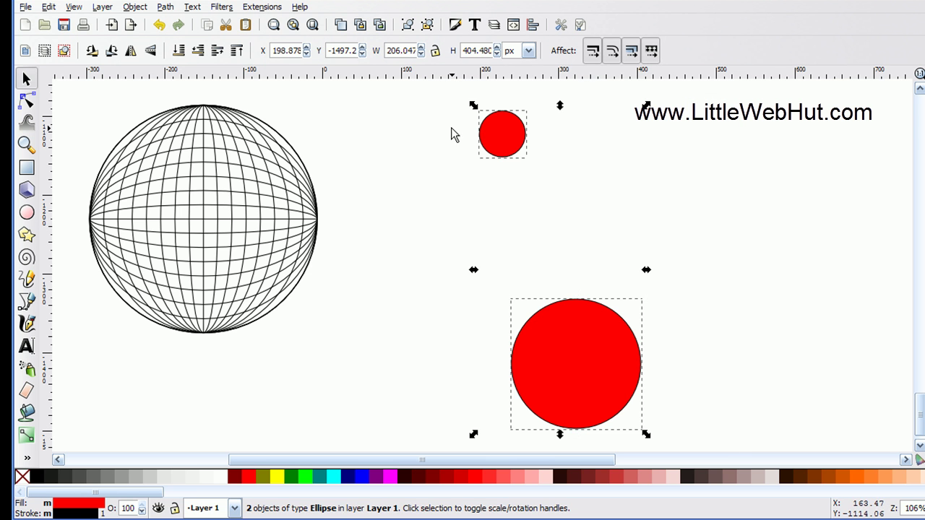
{"action": "left_click", "coordinate": [165, 7]}
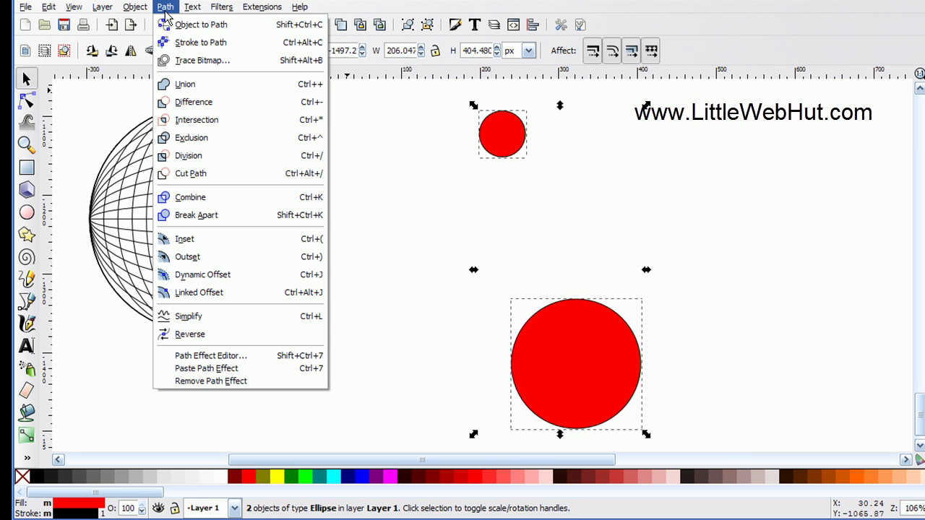
{"action": "left_click", "coordinate": [173, 25]}
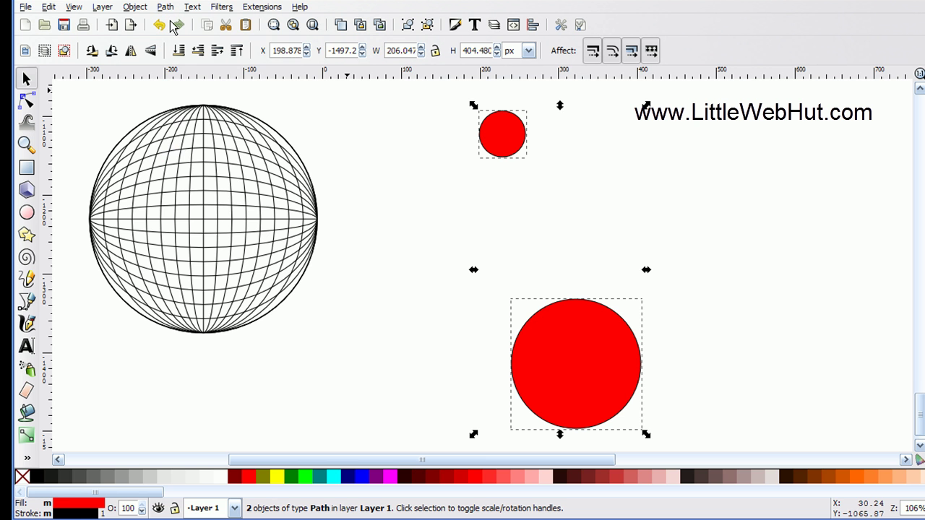
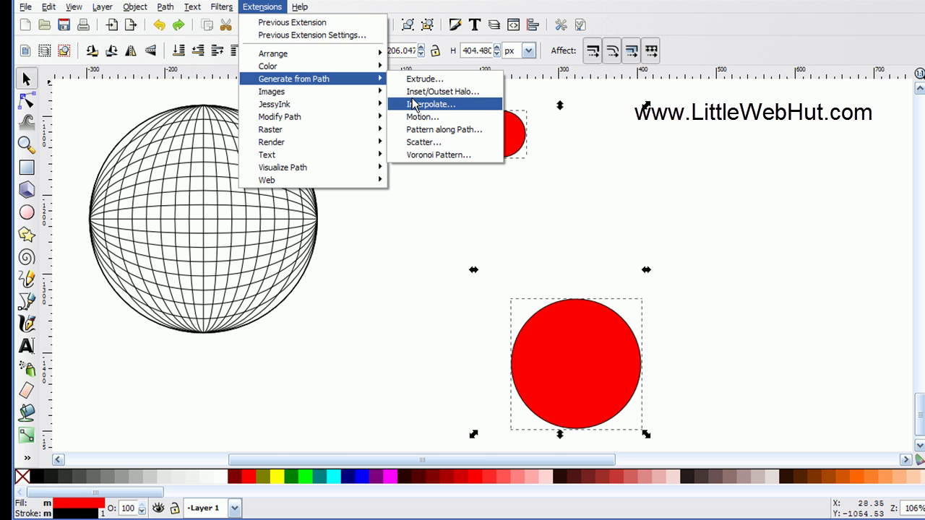
Step: Interpolate between the two circle paths with 10 steps, exponent 0.0, method 2 and duplicate endpaths turned on
{"action": "left_click", "coordinate": [414, 105]}
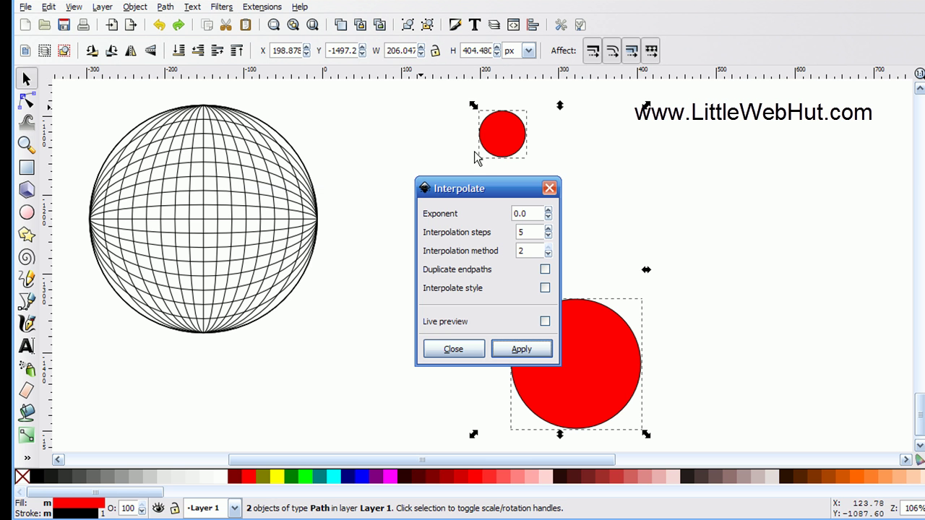
{"action": "left_click_drag", "start_coordinate": [496, 188], "coordinate": [391, 122]}
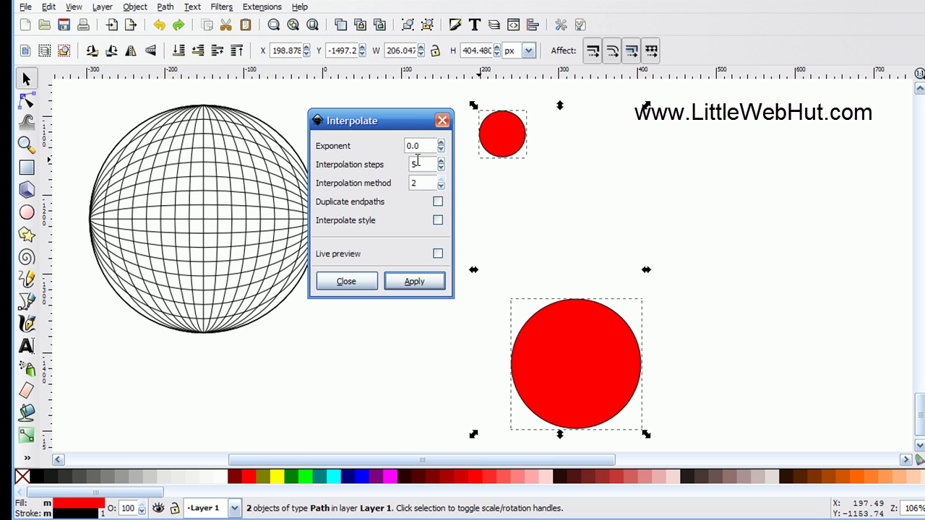
{"action": "left_click_drag", "start_coordinate": [420, 163], "coordinate": [406, 165]}
{"action": "type", "text": "10"}
{"action": "left_click", "coordinate": [438, 202]}
{"action": "left_click", "coordinate": [417, 283]}
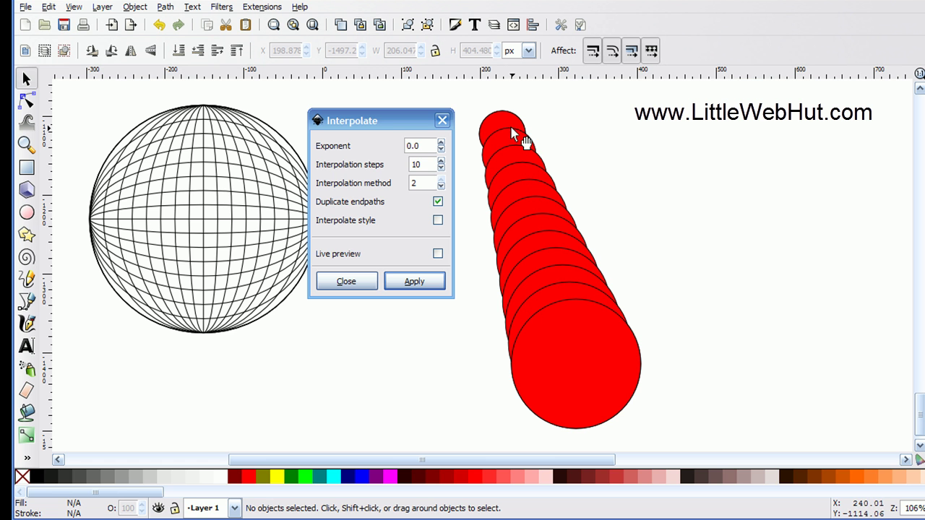
Step: Move the interpolated circle group to the far right, clear of the two original circles, and deselect it
{"action": "left_click", "coordinate": [559, 309]}
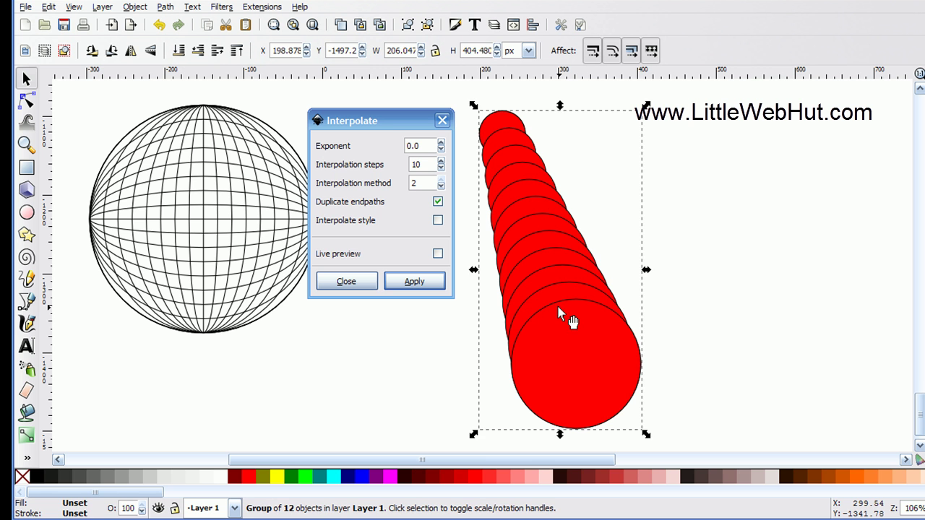
{"action": "left_click_drag", "start_coordinate": [558, 310], "coordinate": [805, 286]}
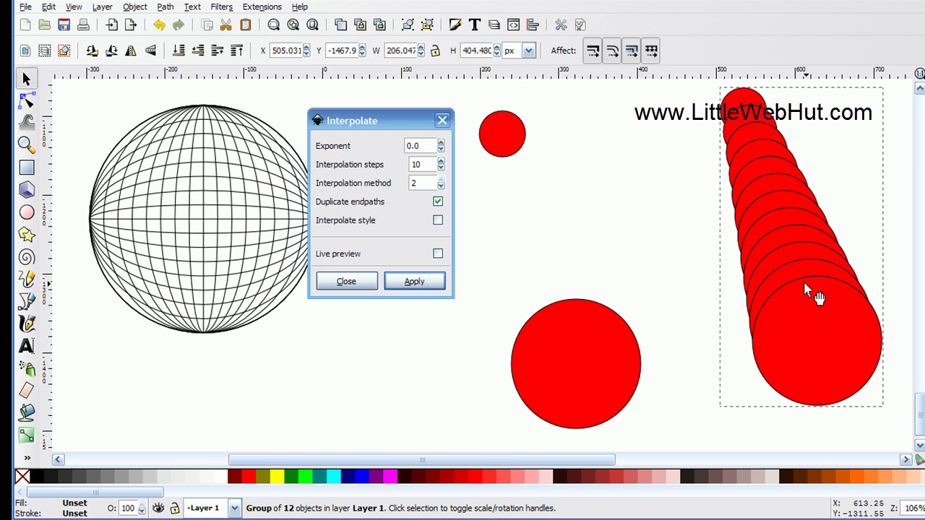
{"action": "left_click", "coordinate": [436, 364]}
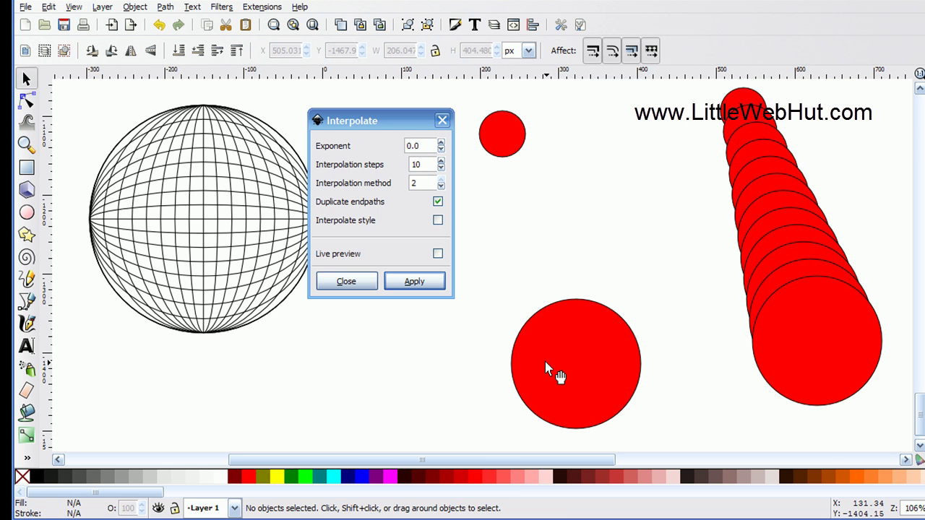
Step: Interpolate the original circles again with the same settings, selecting the large circle first and the small one second
{"action": "left_click", "coordinate": [586, 365]}
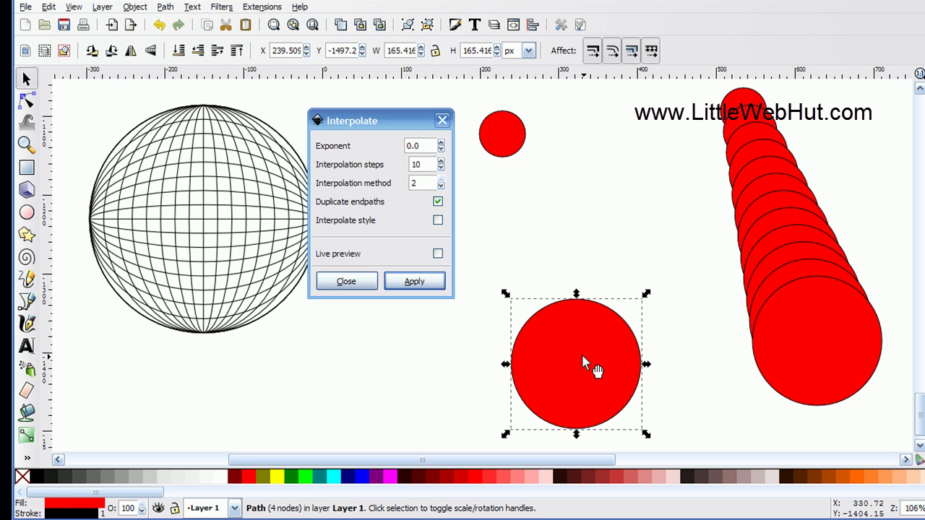
{"action": "key", "text": "shift"}
{"action": "left_click", "coordinate": [516, 145], "text": "shift"}
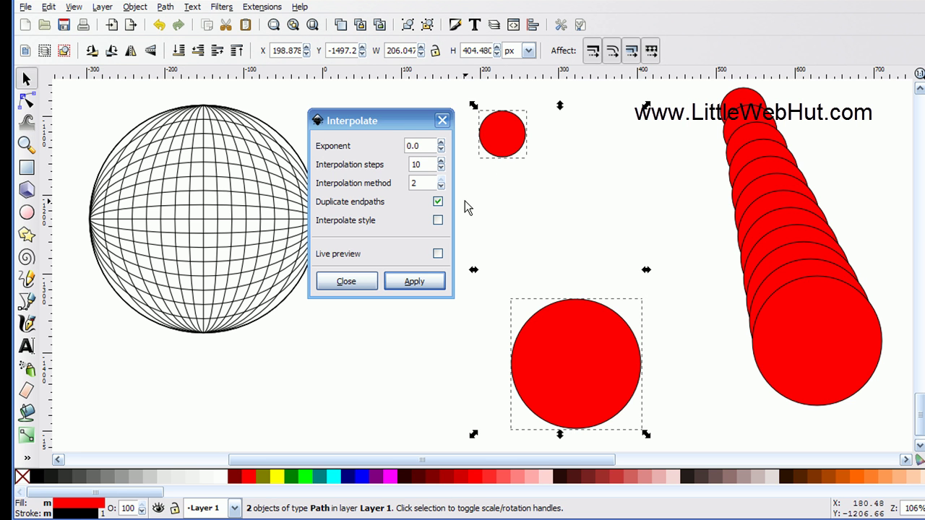
{"action": "left_click", "coordinate": [411, 282]}
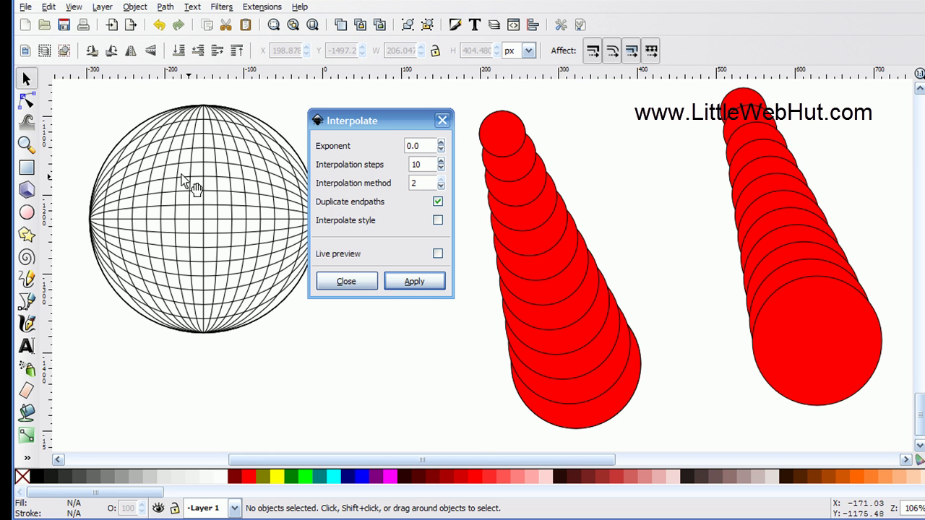
Step: Draw a red square about 103 px wide below the sphere and a slightly smaller circle to its right, filled dark red
{"action": "left_click", "coordinate": [27, 170]}
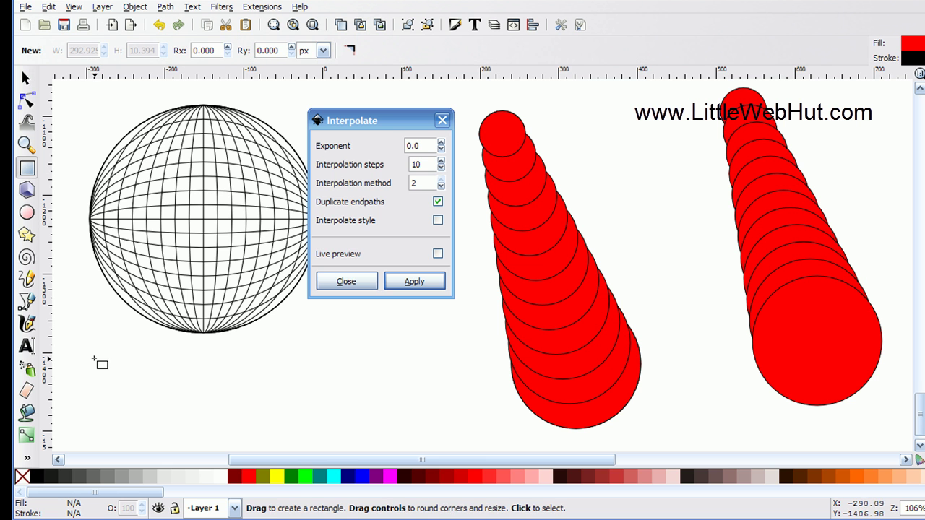
{"action": "left_click_drag", "start_coordinate": [80, 358], "coordinate": [174, 441]}
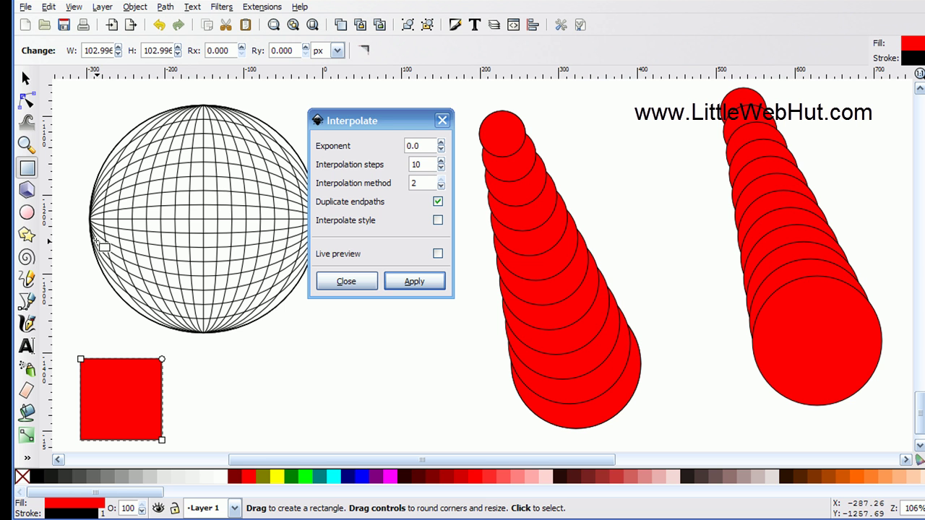
{"action": "left_click", "coordinate": [32, 217]}
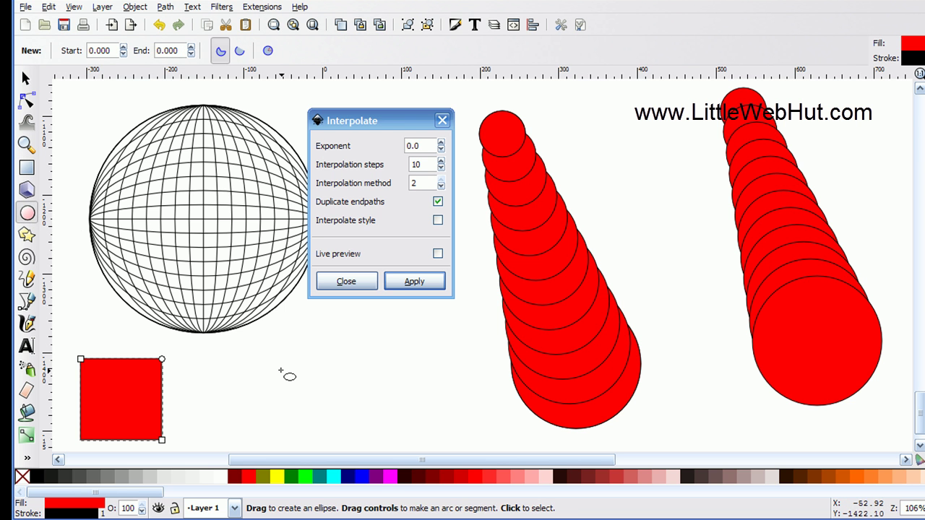
{"action": "mouse_move", "coordinate": [278, 361]}
{"action": "left_mouse_down"}
{"action": "mouse_move", "coordinate": [355, 425]}
{"action": "mouse_move", "coordinate": [366, 442]}
{"action": "mouse_move", "coordinate": [358, 441]}
{"action": "left_mouse_up"}
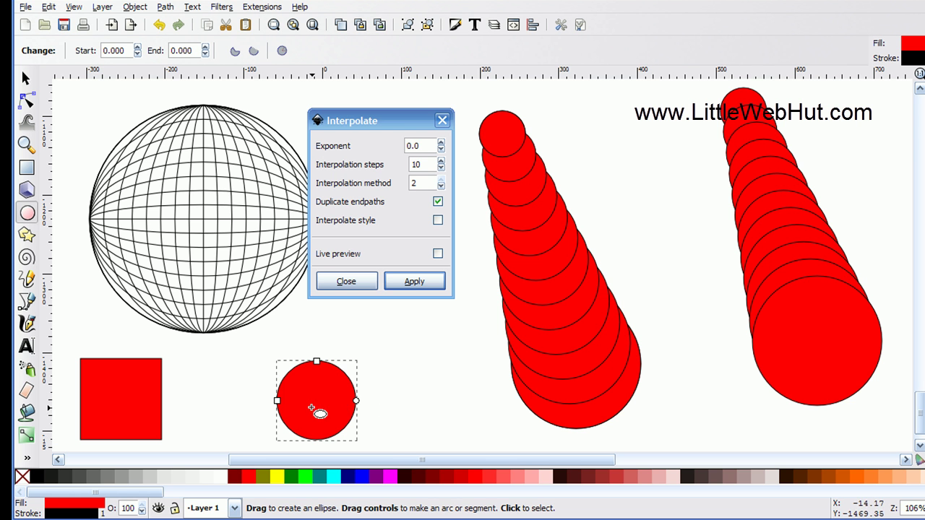
{"action": "left_click", "coordinate": [236, 475]}
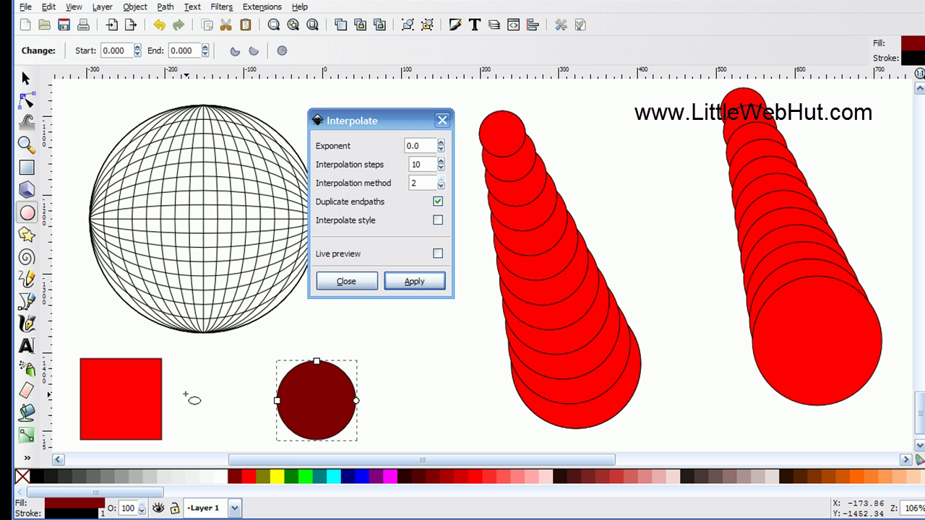
Step: Convert the red square and the dark red circle to paths, and clear the selection
{"action": "left_click", "coordinate": [28, 78]}
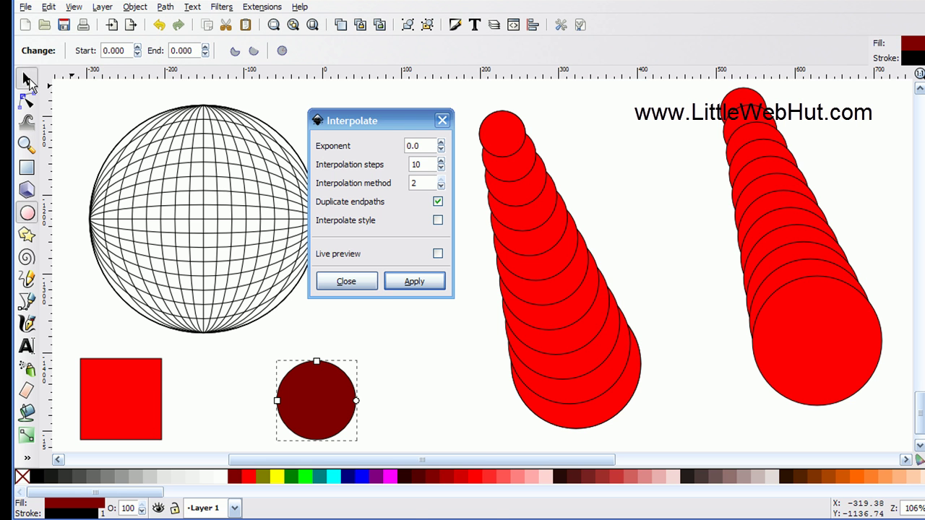
{"action": "left_click", "coordinate": [135, 368], "text": "shift"}
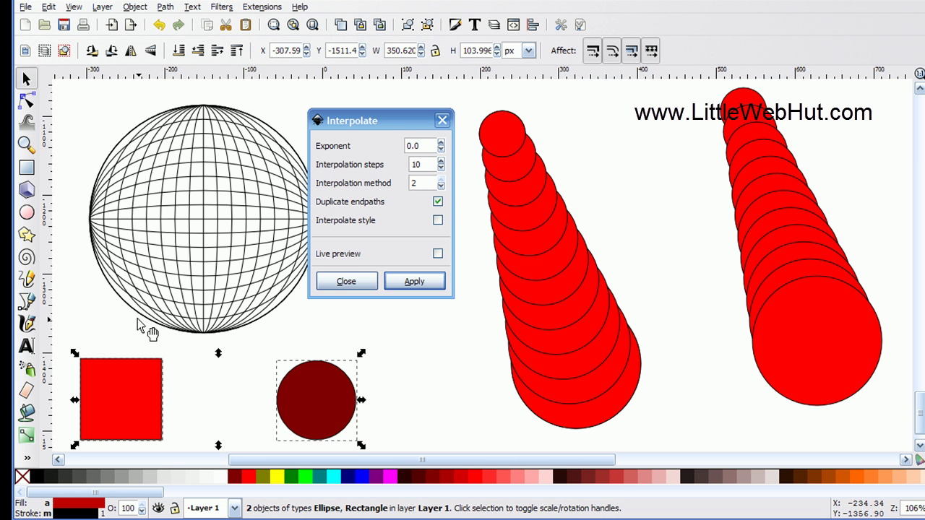
{"action": "left_click", "coordinate": [166, 7]}
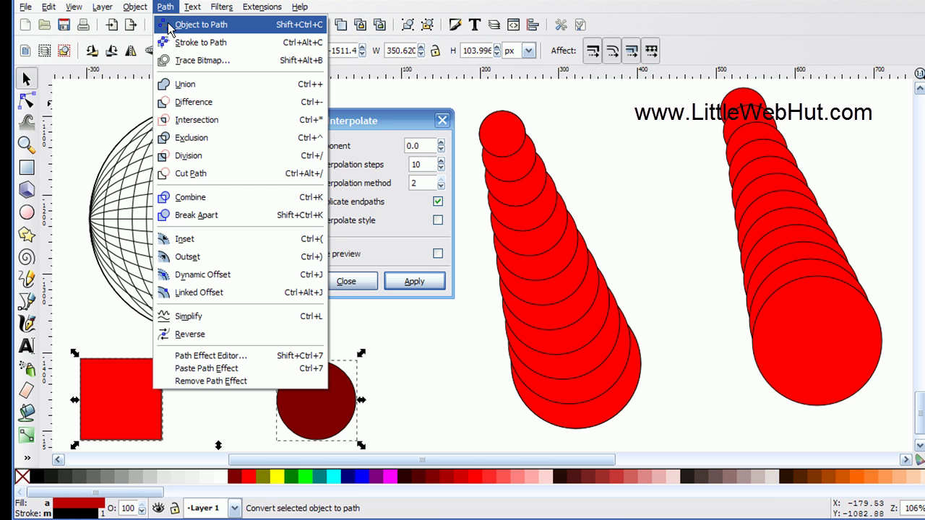
{"action": "left_click", "coordinate": [170, 27]}
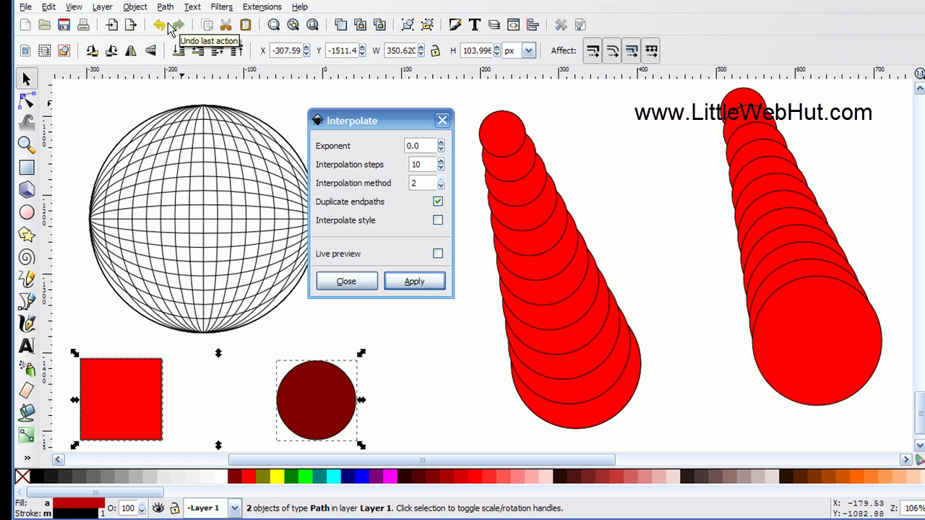
{"action": "left_click", "coordinate": [171, 376]}
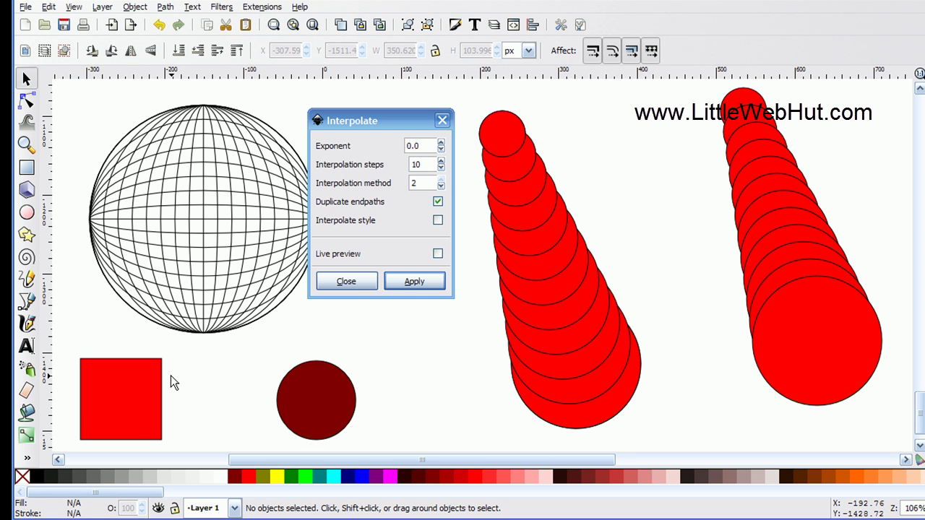
Step: Interpolate from the square to the dark red circle with 10 steps, duplicate endpaths on and interpolate style off
{"action": "left_click", "coordinate": [134, 375]}
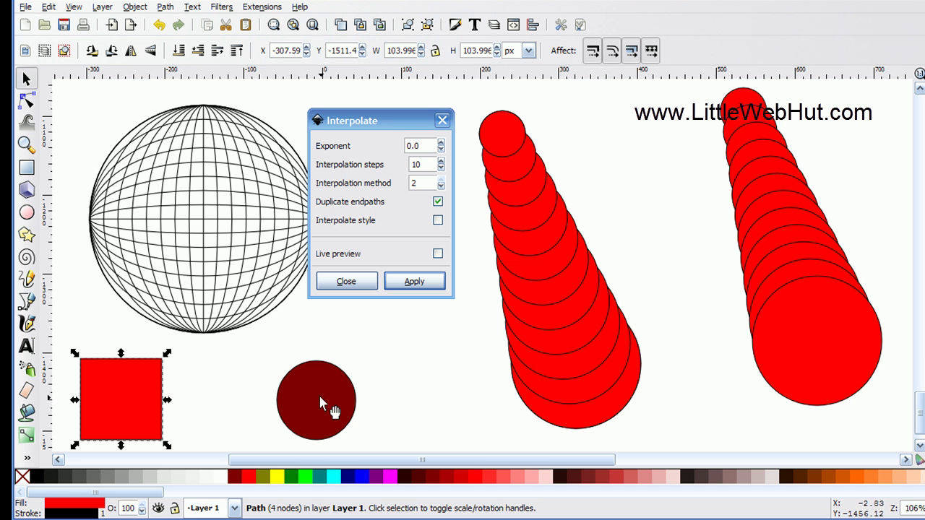
{"action": "key", "text": "shift"}
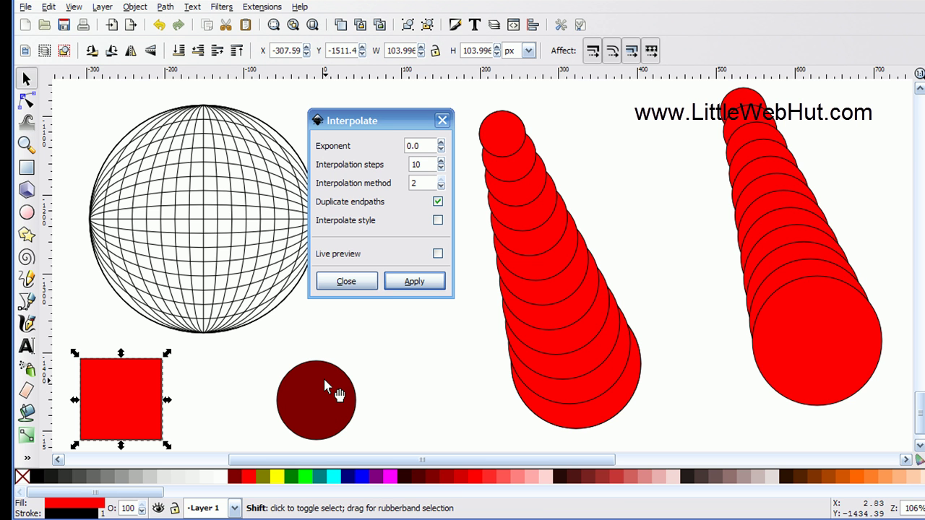
{"action": "left_click", "coordinate": [324, 382], "text": "shift"}
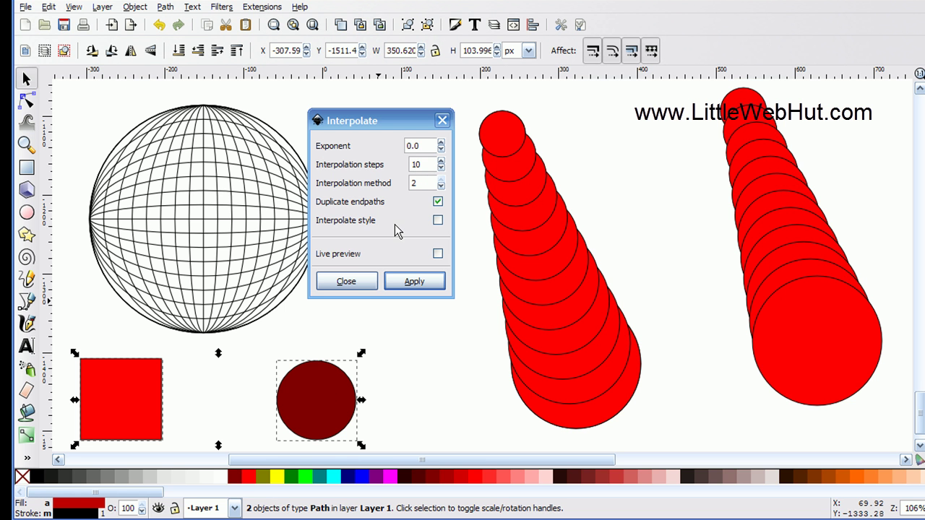
{"action": "left_click", "coordinate": [423, 282]}
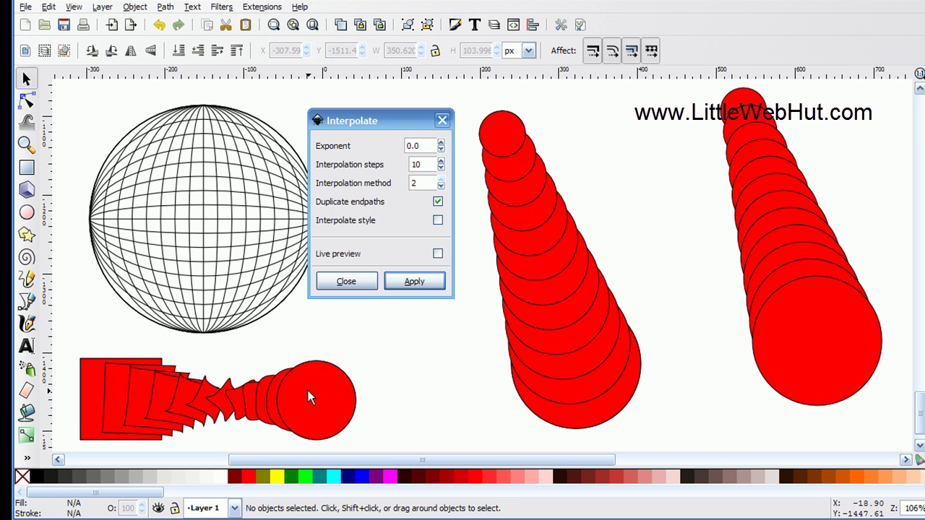
Step: Move the square-to-circle group down off its originals and delete it
{"action": "left_click_drag", "start_coordinate": [333, 388], "coordinate": [312, 427]}
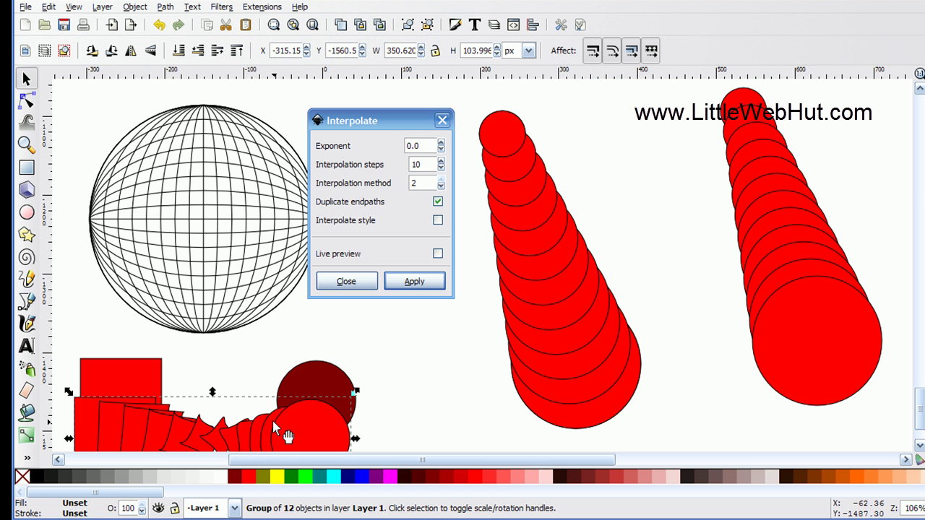
{"action": "key", "text": "Delete"}
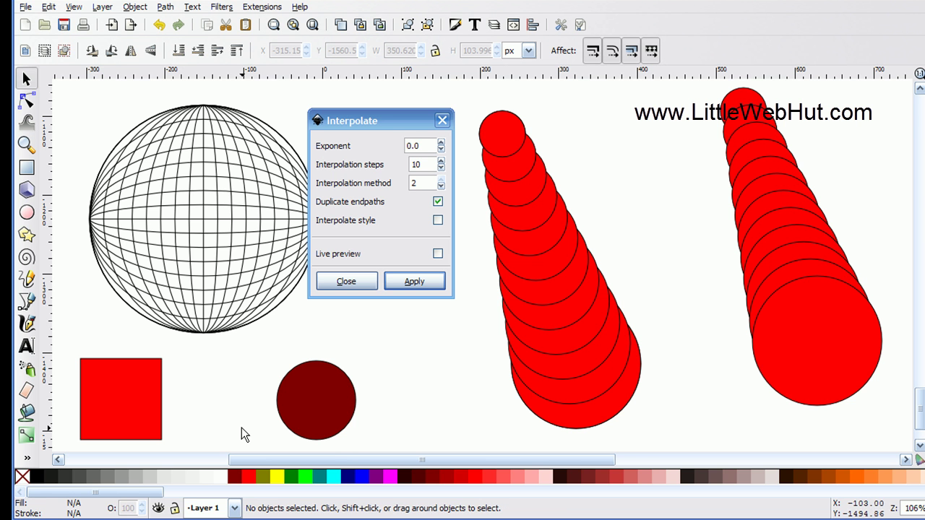
Step: Interpolate from the square to the dark red circle again with 10 steps, this time with interpolate style turned on
{"action": "left_click", "coordinate": [137, 385]}
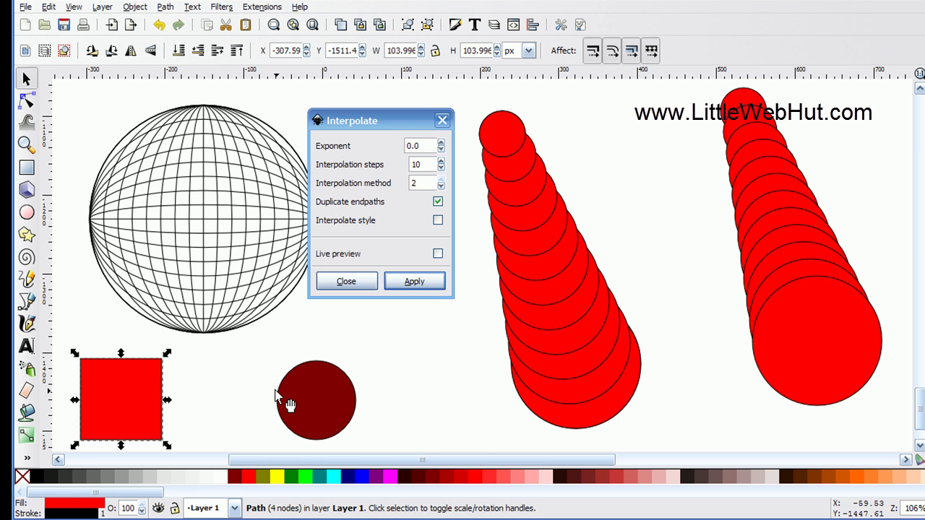
{"action": "key", "text": "shift"}
{"action": "left_click", "coordinate": [328, 392], "text": "shift"}
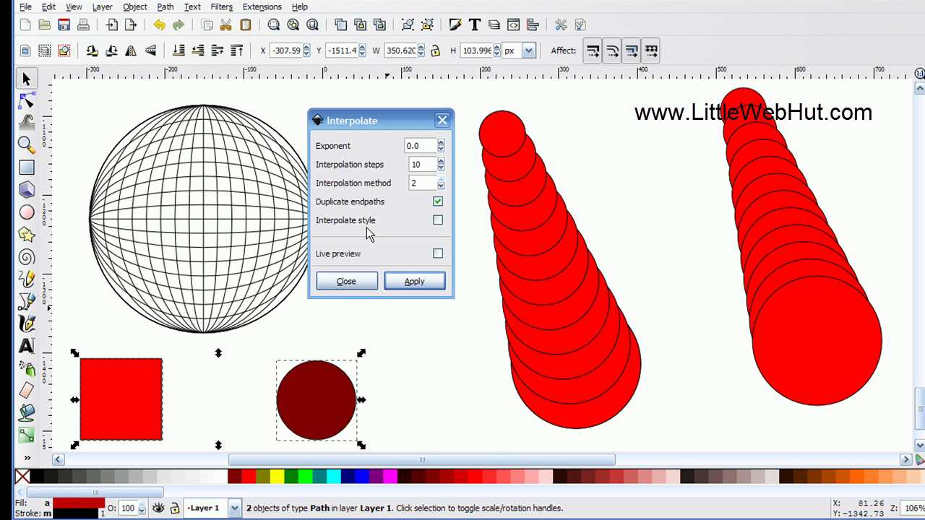
{"action": "left_click", "coordinate": [438, 221]}
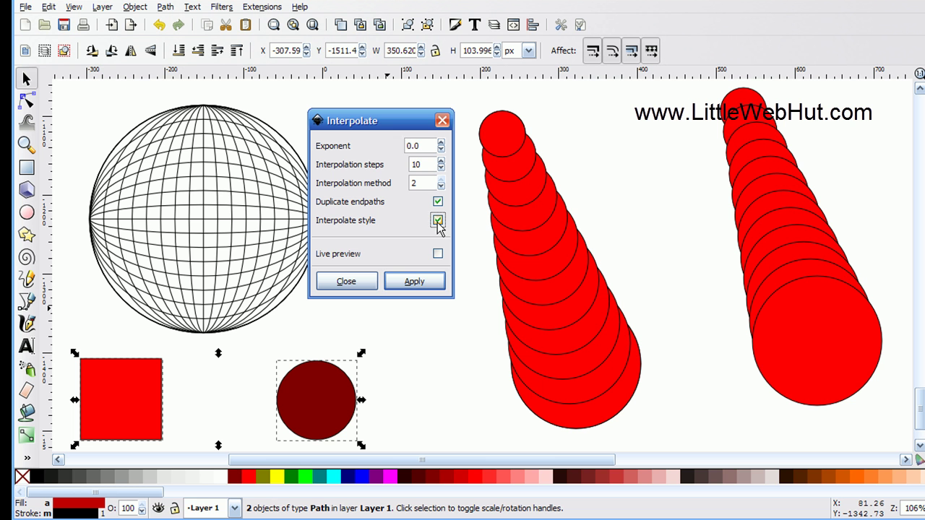
{"action": "left_click", "coordinate": [412, 282]}
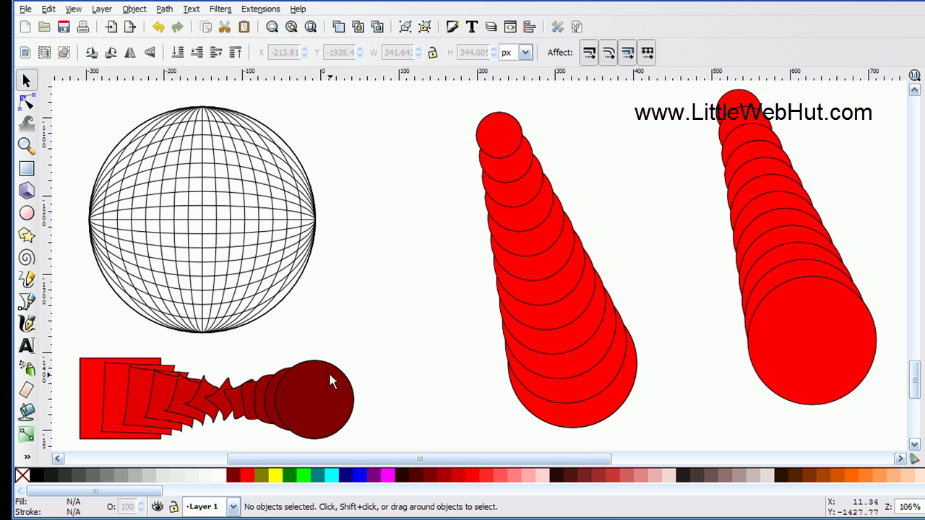
Step: Move the square-to-circle blend down off its originals and select the first node of the red square path
{"action": "left_click_drag", "start_coordinate": [180, 396], "coordinate": [176, 450]}
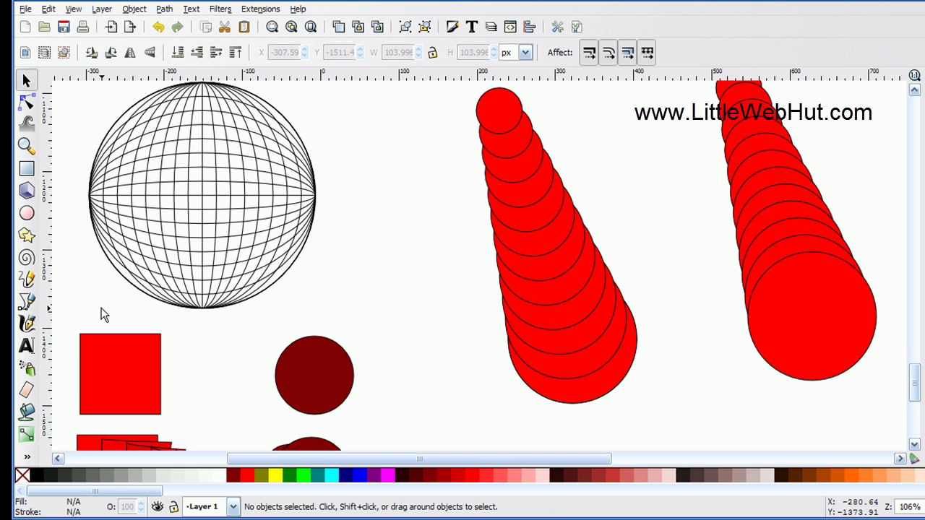
{"action": "left_click", "coordinate": [102, 353]}
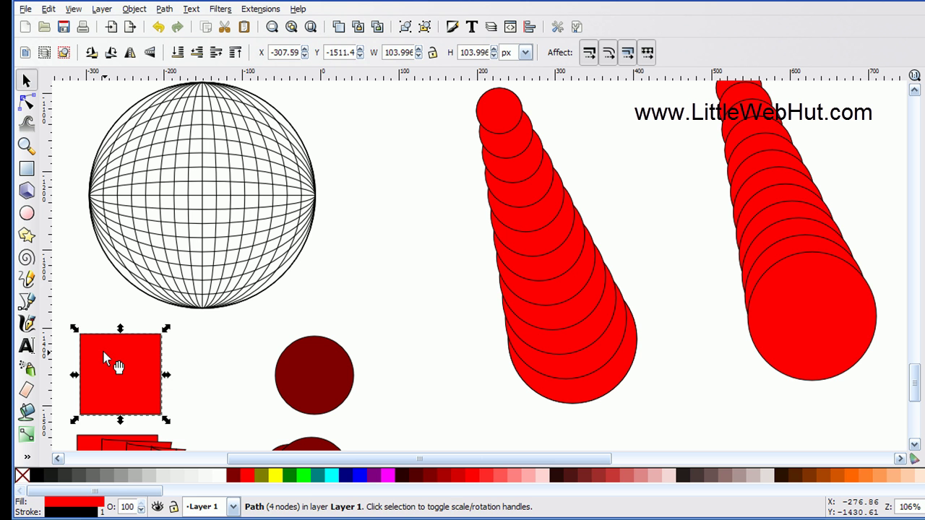
{"action": "left_click", "coordinate": [27, 103]}
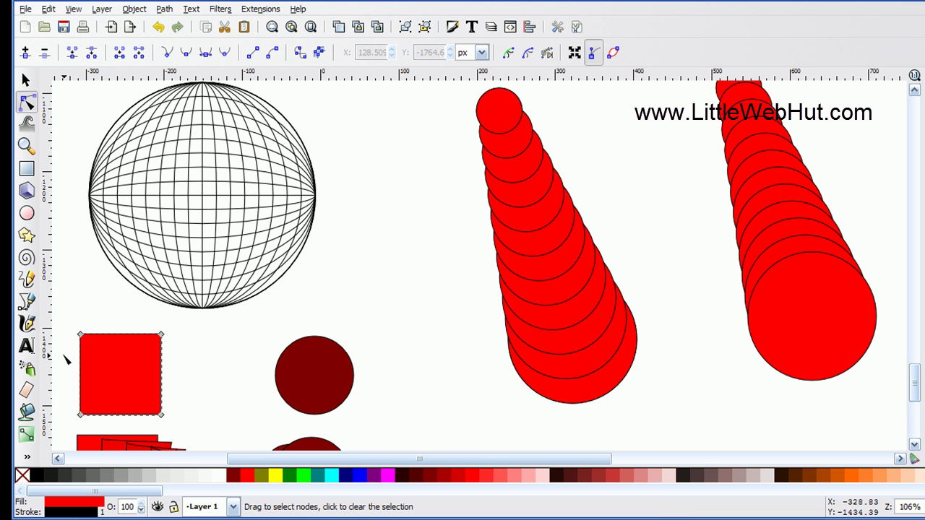
{"action": "key", "text": "Tab"}
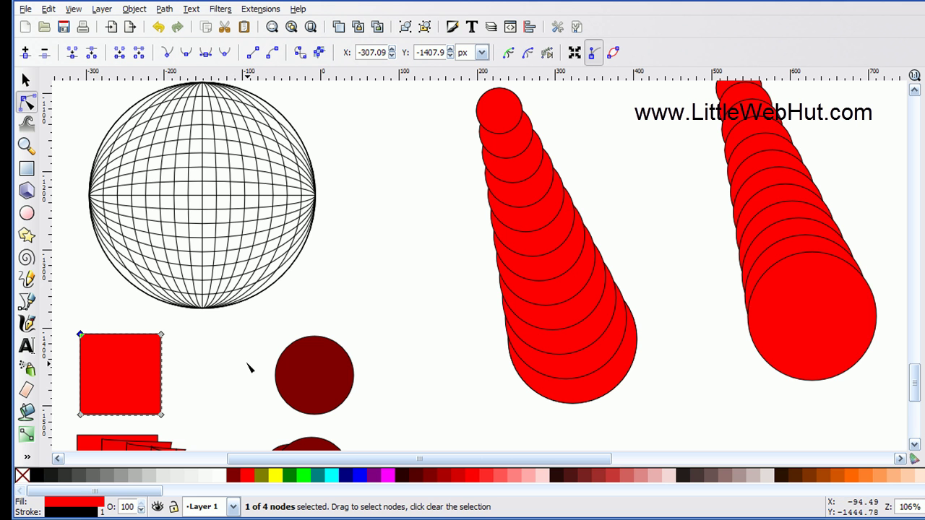
Step: Check which node is the first node of the dark red circle path, and clear the node selection
{"action": "left_click", "coordinate": [295, 353]}
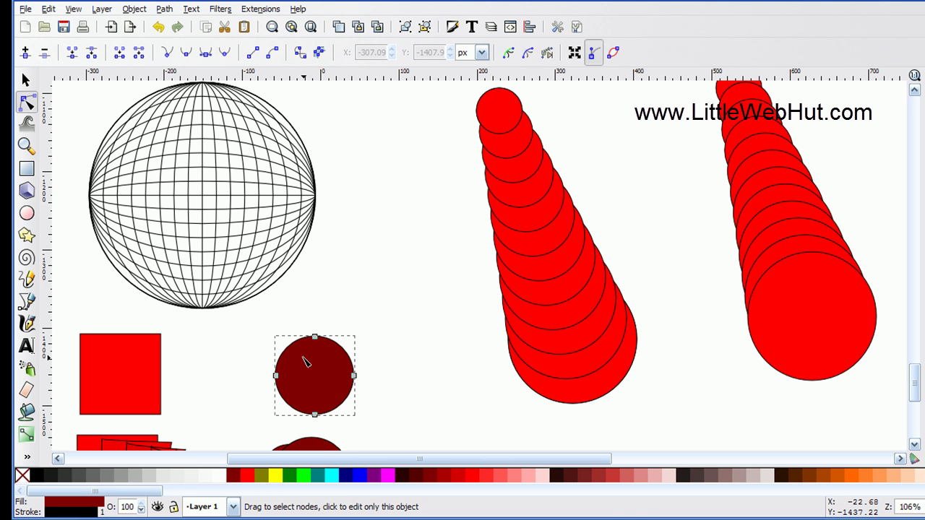
{"action": "key", "text": "Tab"}
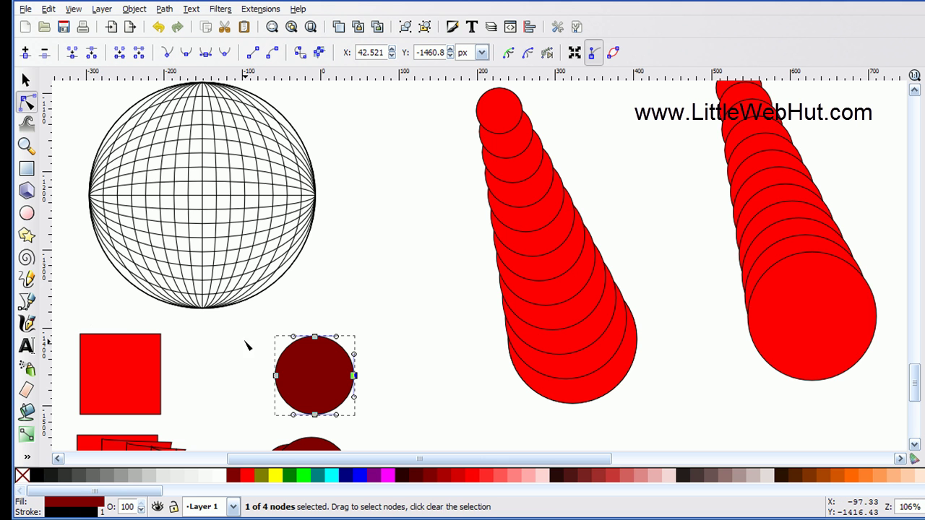
{"action": "left_click", "coordinate": [353, 375]}
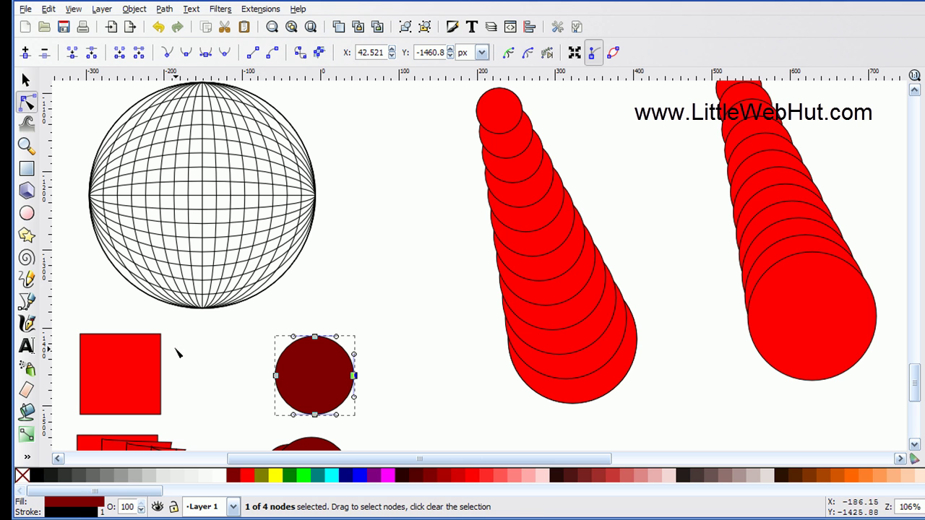
{"action": "left_click", "coordinate": [329, 369]}
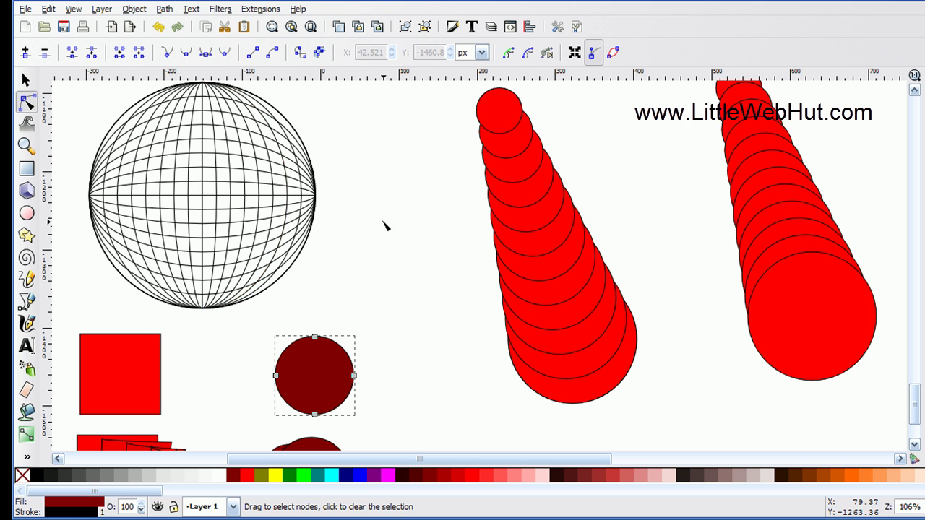
Step: Draw a circle about 344 px across on the empty canvas below the existing drawings and remove its fill
{"action": "scroll", "coordinate": [381, 285], "scroll_direction": "down", "scroll_amount": 1}
{"action": "scroll", "coordinate": [382, 285], "scroll_direction": "down", "scroll_amount": 11}
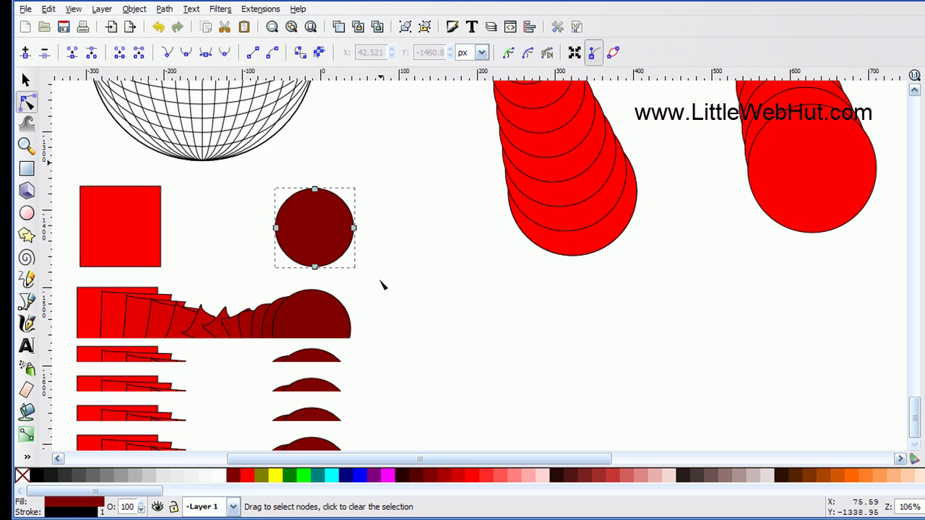
{"action": "scroll", "coordinate": [381, 285], "scroll_direction": "down", "scroll_amount": 5}
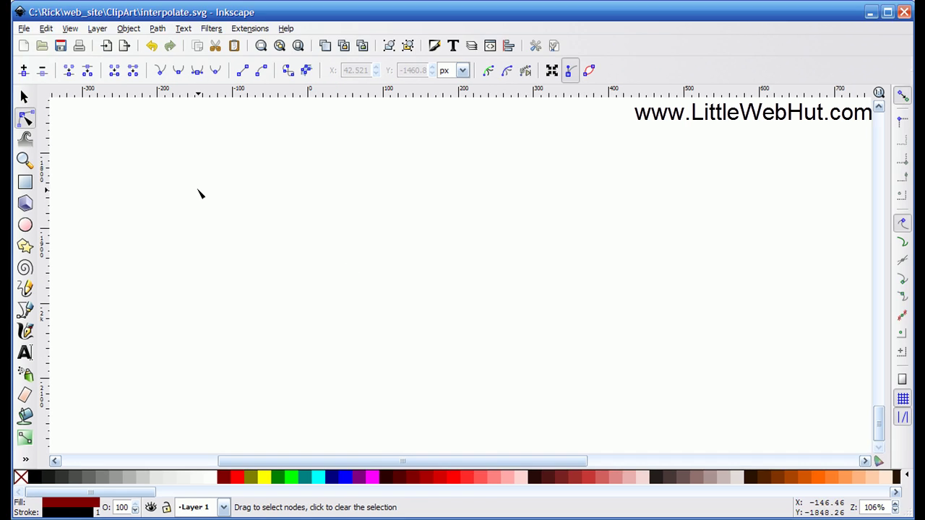
{"action": "key", "text": "e"}
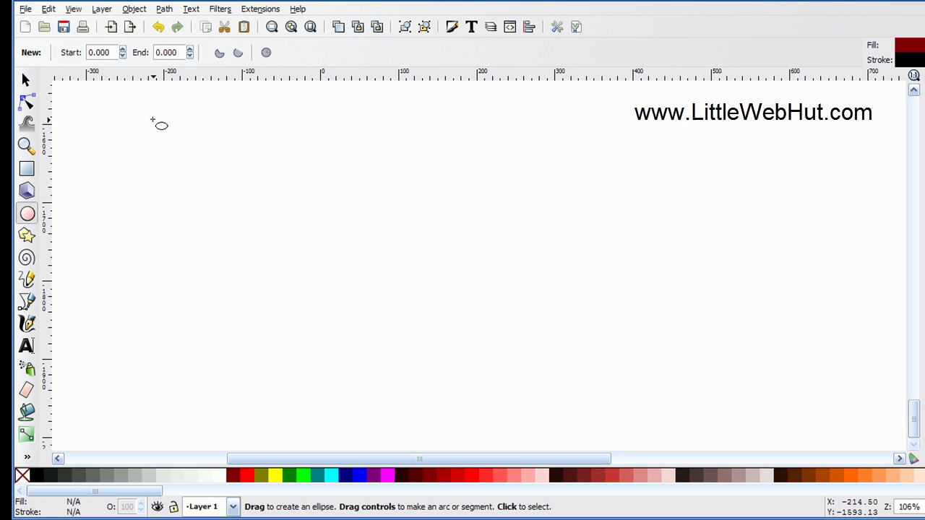
{"action": "mouse_move", "coordinate": [151, 120]}
{"action": "left_mouse_down"}
{"action": "mouse_move", "coordinate": [210, 200]}
{"action": "mouse_move", "coordinate": [378, 334]}
{"action": "mouse_move", "coordinate": [432, 395]}
{"action": "mouse_move", "coordinate": [424, 389]}
{"action": "left_mouse_up"}
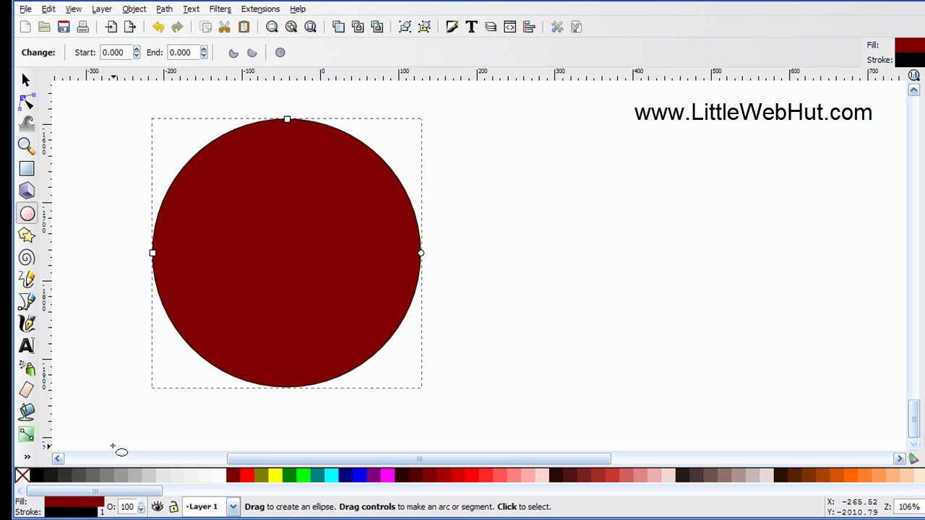
{"action": "right_click", "coordinate": [83, 507]}
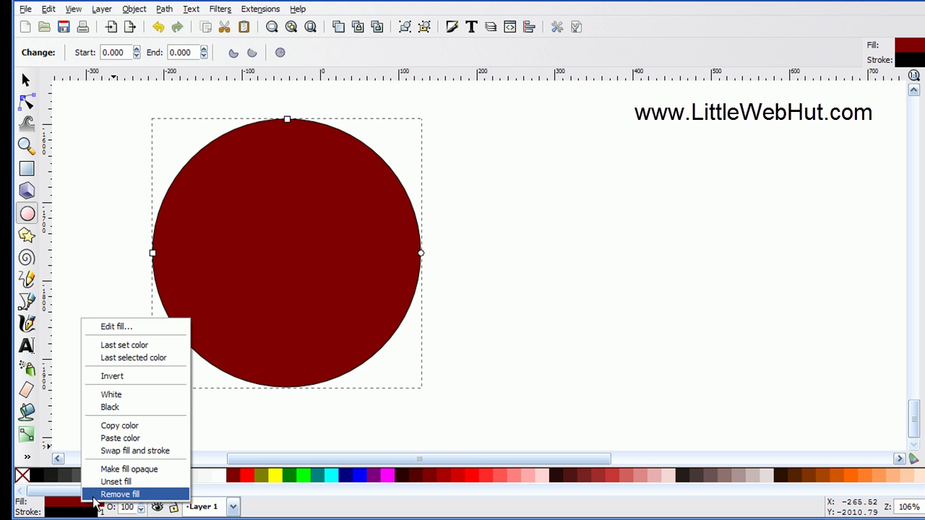
{"action": "left_click", "coordinate": [115, 494]}
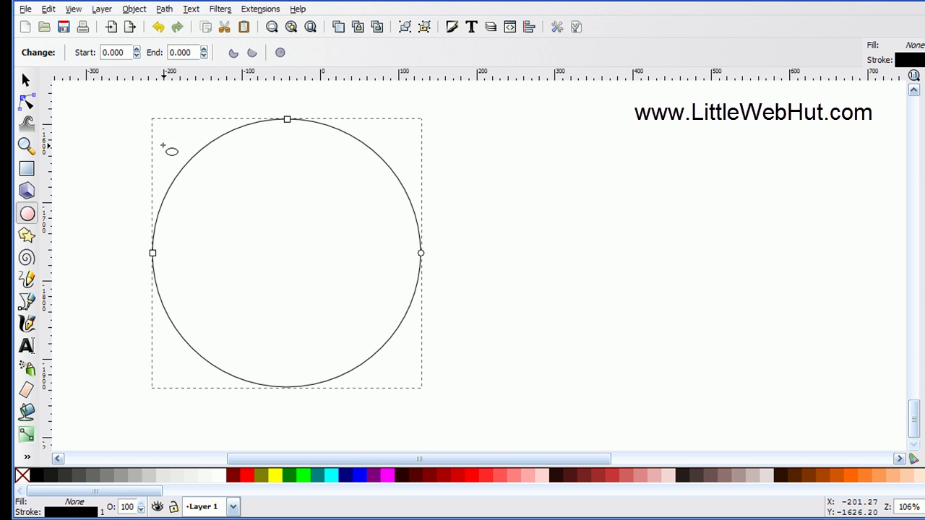
Step: Convert the unfilled circle to a path
{"action": "left_click", "coordinate": [167, 12]}
{"action": "left_click", "coordinate": [166, 11]}
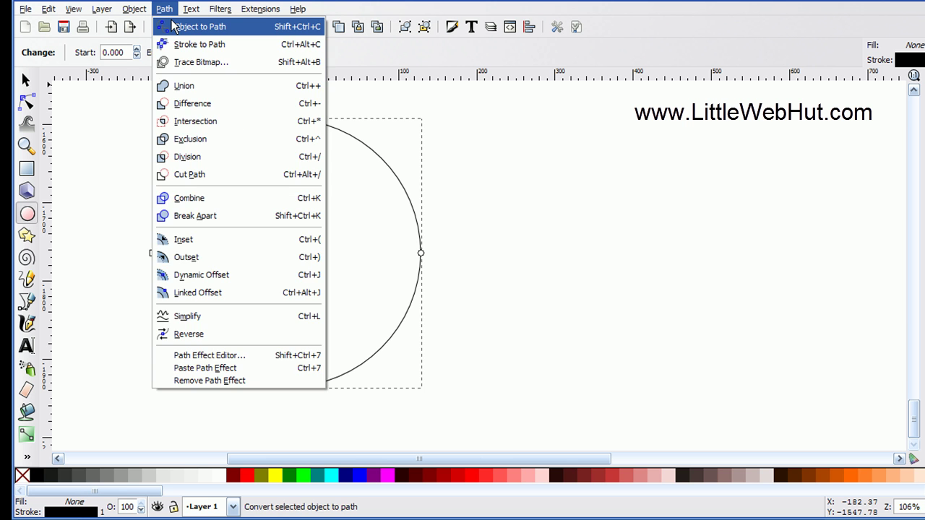
{"action": "left_click", "coordinate": [175, 27]}
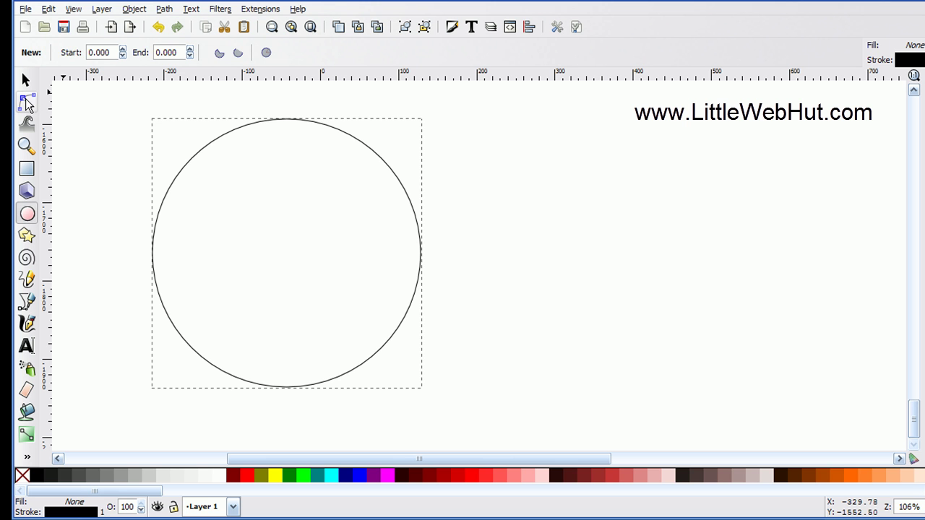
Step: Delete the two lower segments of the circle path, leaving only its upper half
{"action": "left_click", "coordinate": [26, 105]}
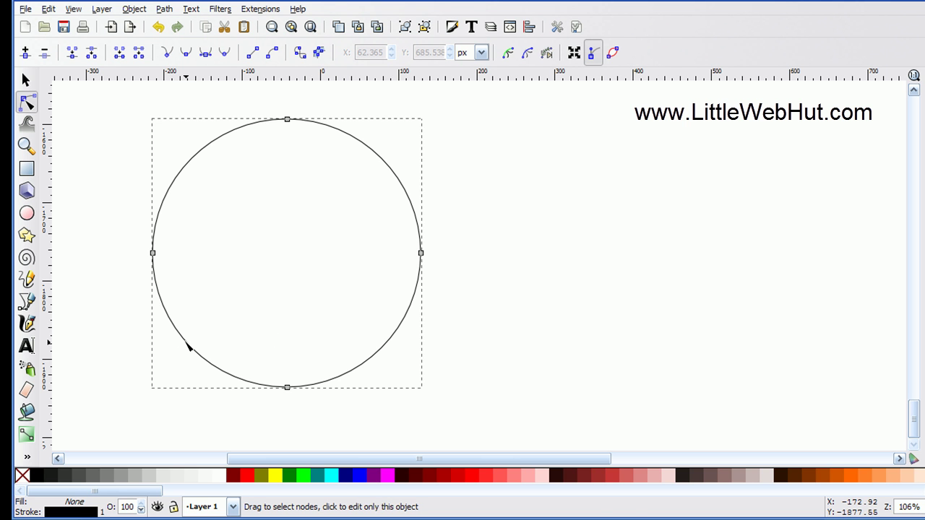
{"action": "left_click", "coordinate": [189, 348]}
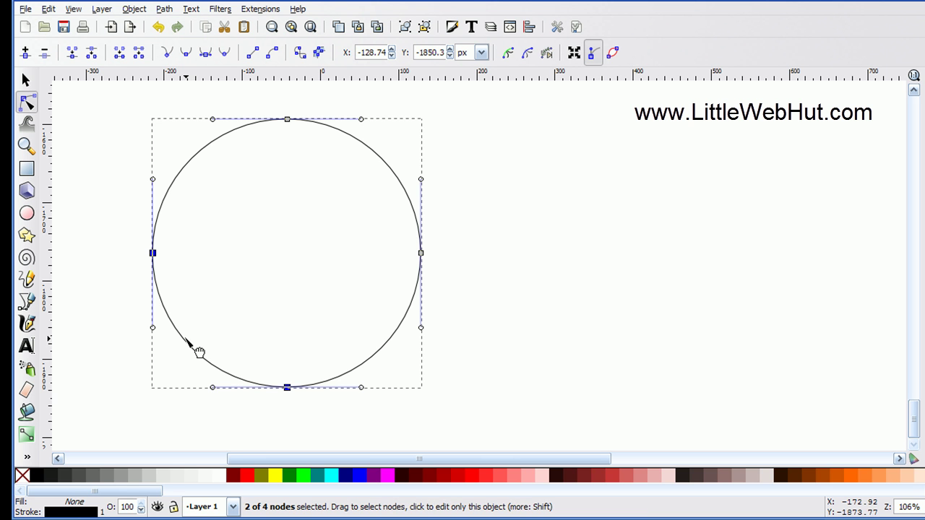
{"action": "left_click", "coordinate": [140, 55]}
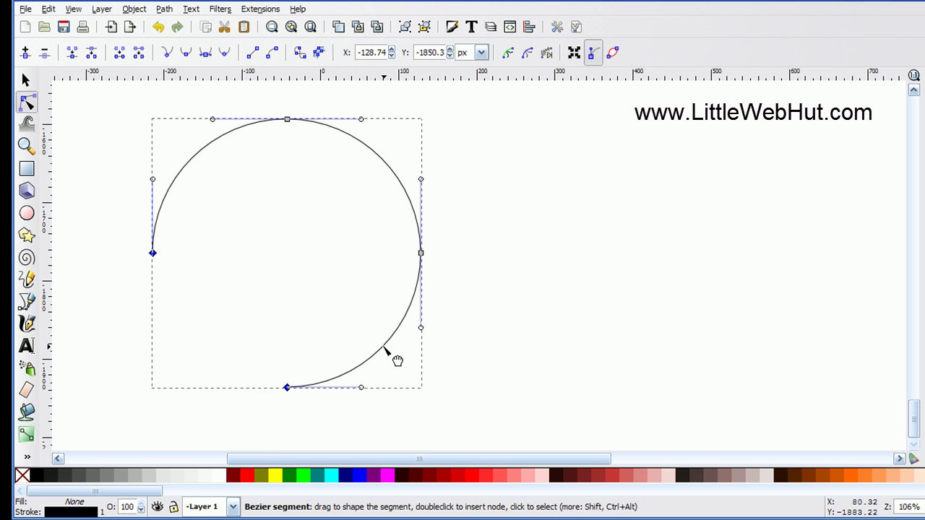
{"action": "left_click", "coordinate": [385, 349]}
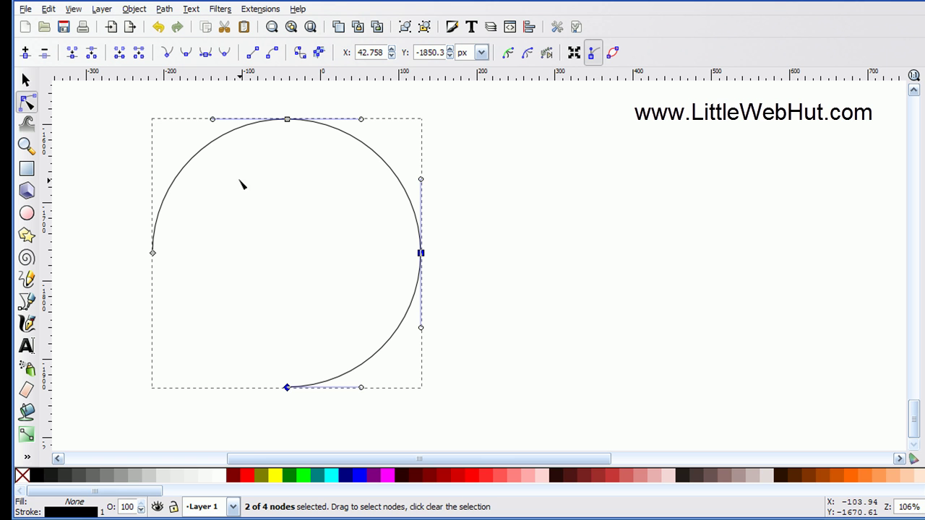
{"action": "left_click", "coordinate": [139, 52]}
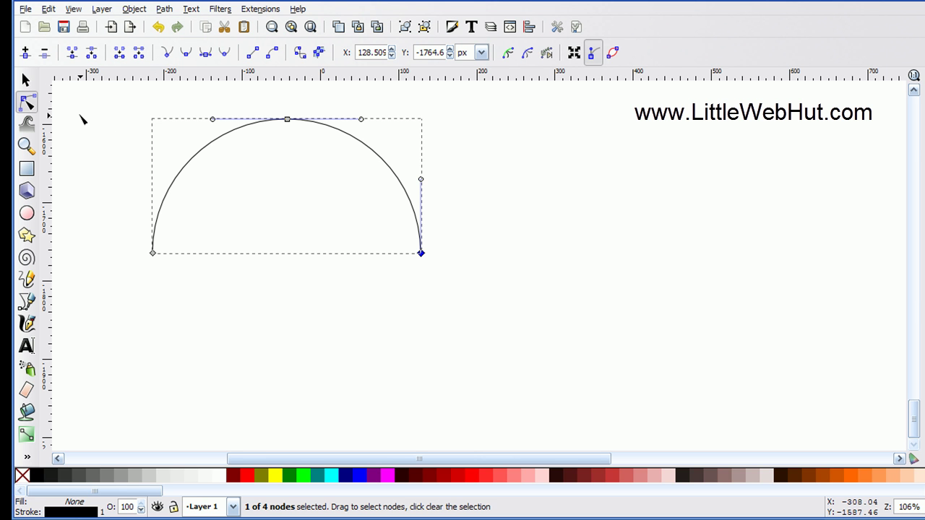
Step: Mirror a duplicate of the half-circle vertically and move it straight down to complete the circle
{"action": "left_click", "coordinate": [26, 81]}
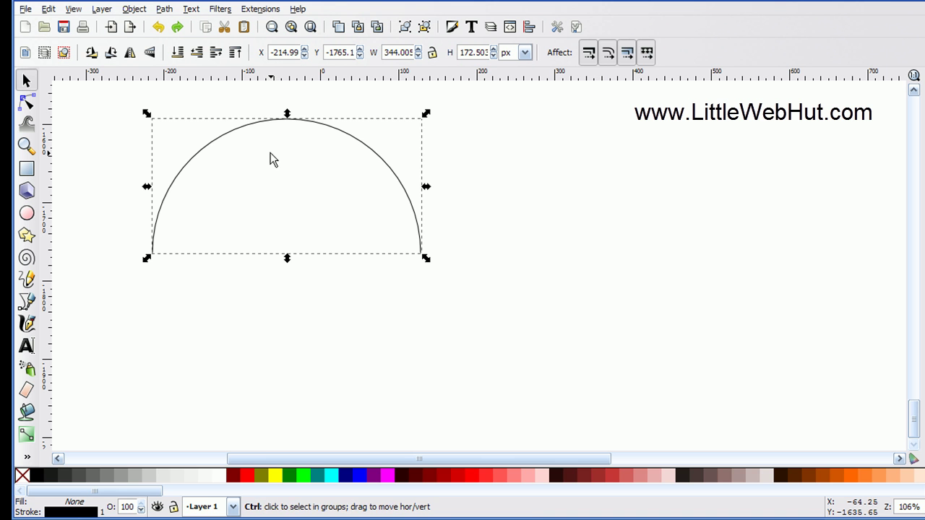
{"action": "key", "text": "ctrl+z"}
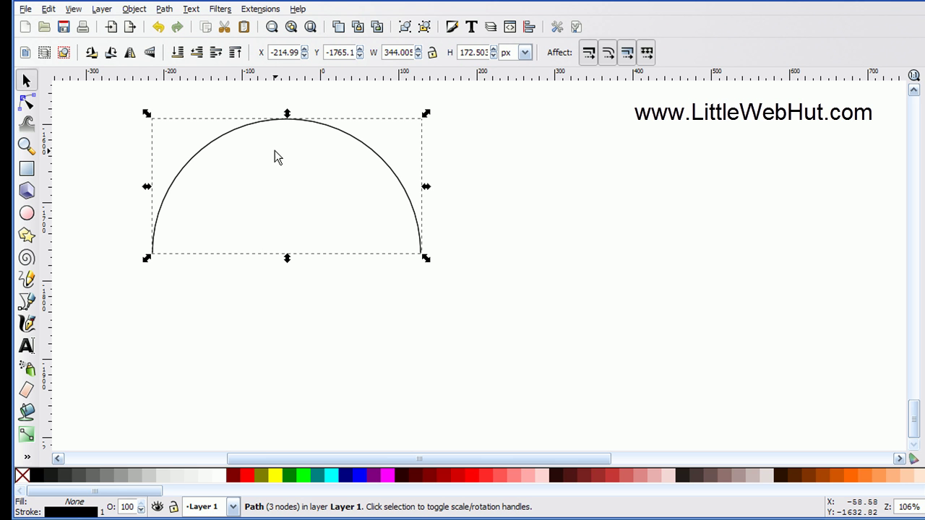
{"action": "left_click", "coordinate": [149, 52]}
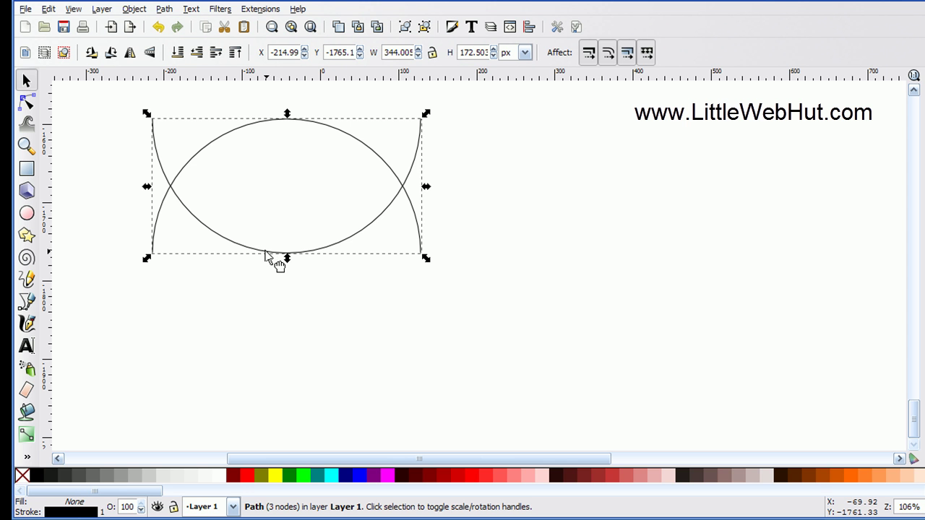
{"action": "left_click_drag", "start_coordinate": [268, 260], "coordinate": [242, 387]}
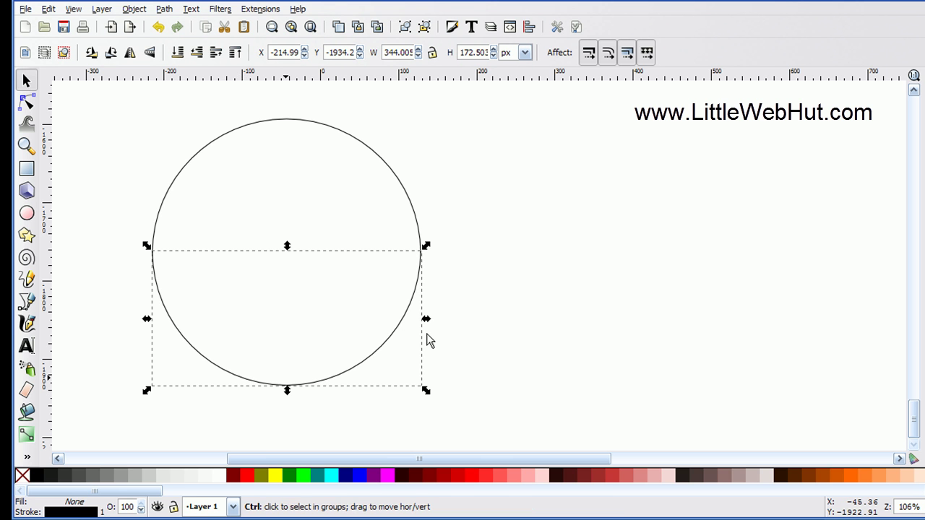
Step: Interpolate between the lower and upper half-circles with 15 steps, exponent 0.0, method 2, and duplicate endpaths and interpolate style on
{"action": "key", "text": "shift"}
{"action": "left_click", "coordinate": [352, 138], "text": "shift"}
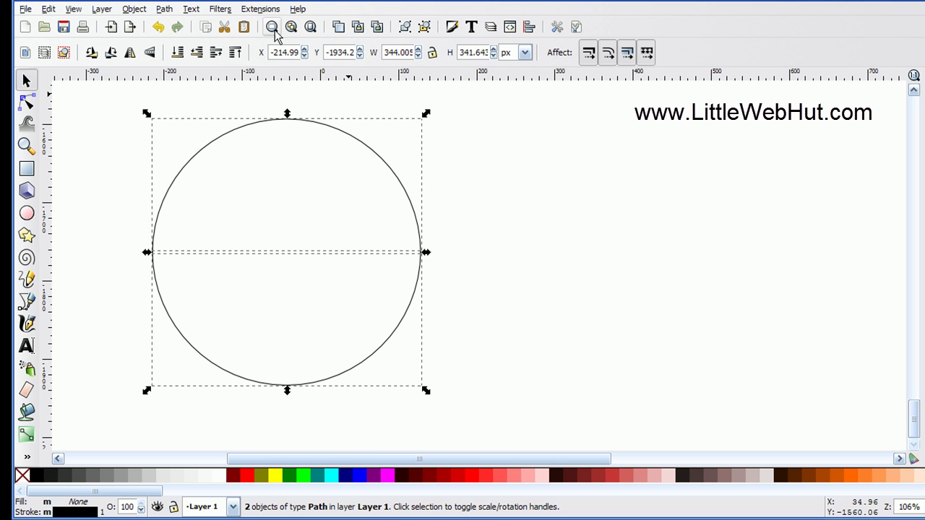
{"action": "left_click", "coordinate": [259, 11]}
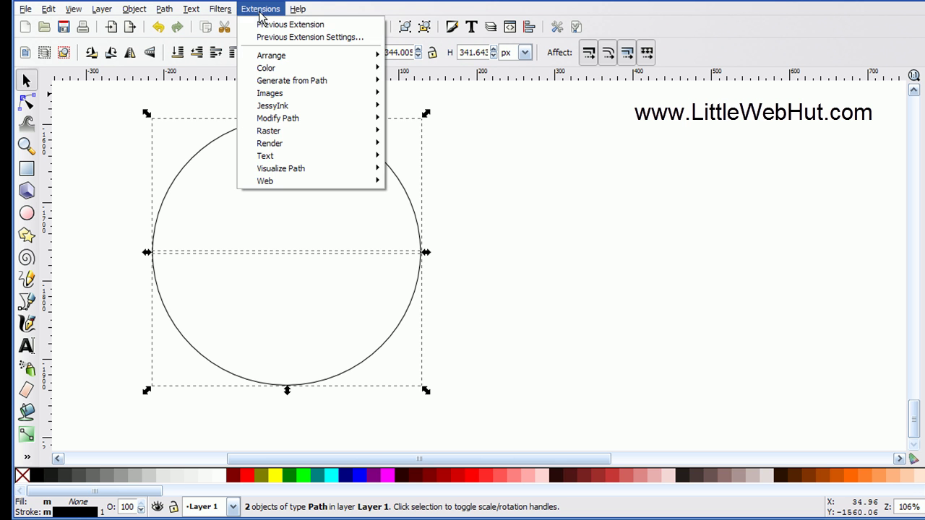
{"action": "mouse_move", "coordinate": [300, 85]}
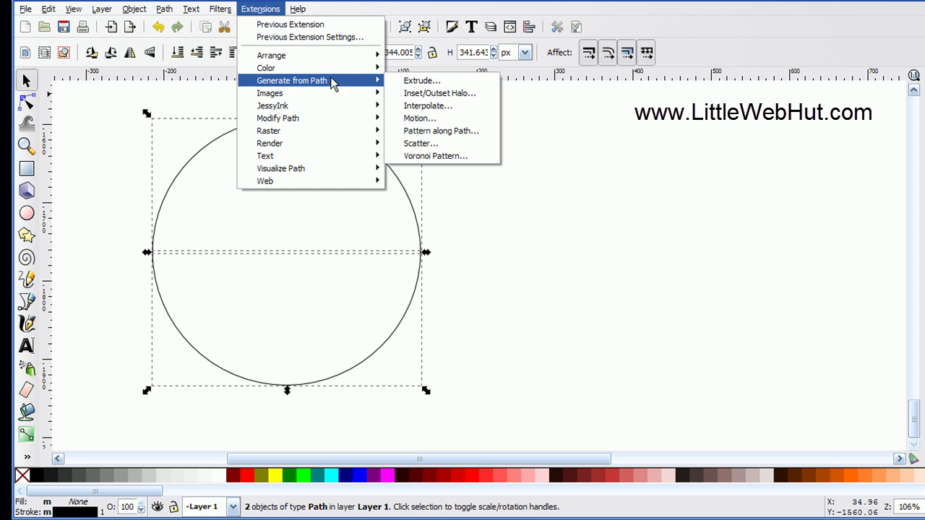
{"action": "left_click", "coordinate": [425, 107]}
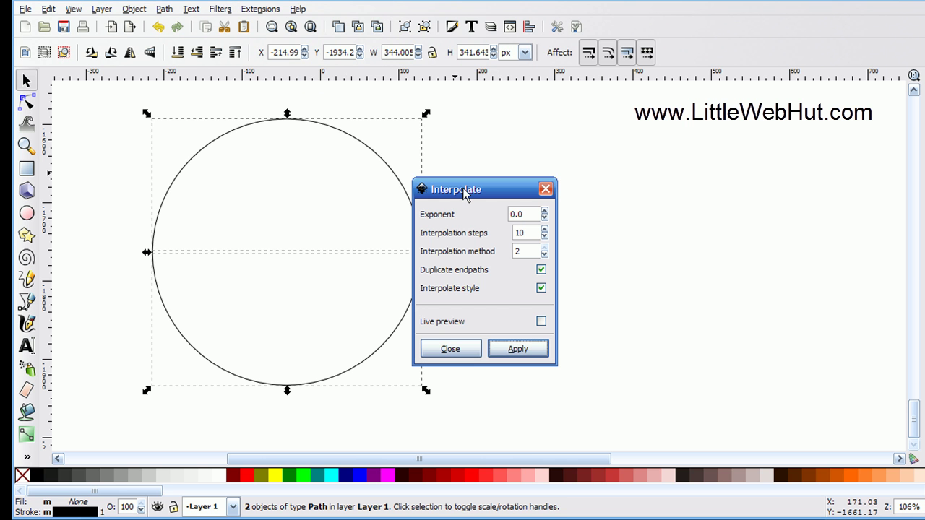
{"action": "left_click_drag", "start_coordinate": [467, 192], "coordinate": [560, 193]}
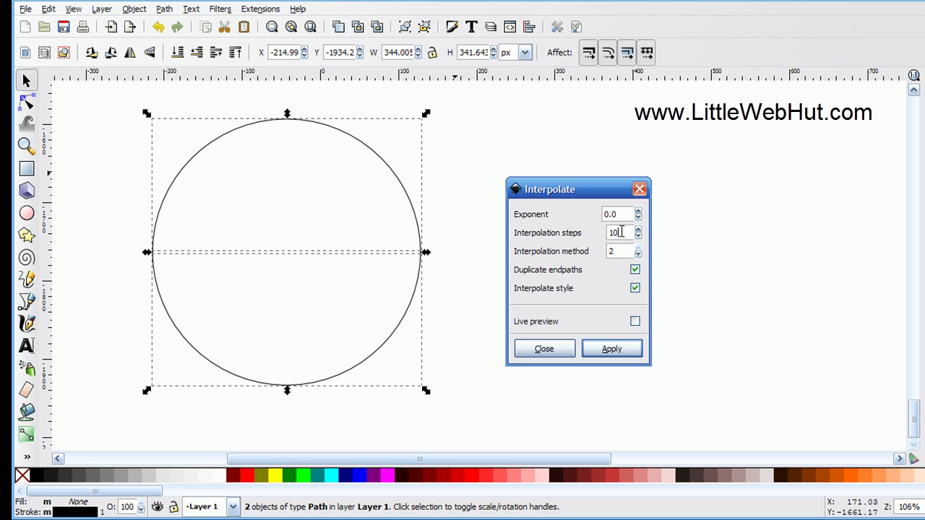
{"action": "left_click_drag", "start_coordinate": [619, 232], "coordinate": [602, 232]}
{"action": "type", "text": "15"}
{"action": "left_click", "coordinate": [604, 347]}
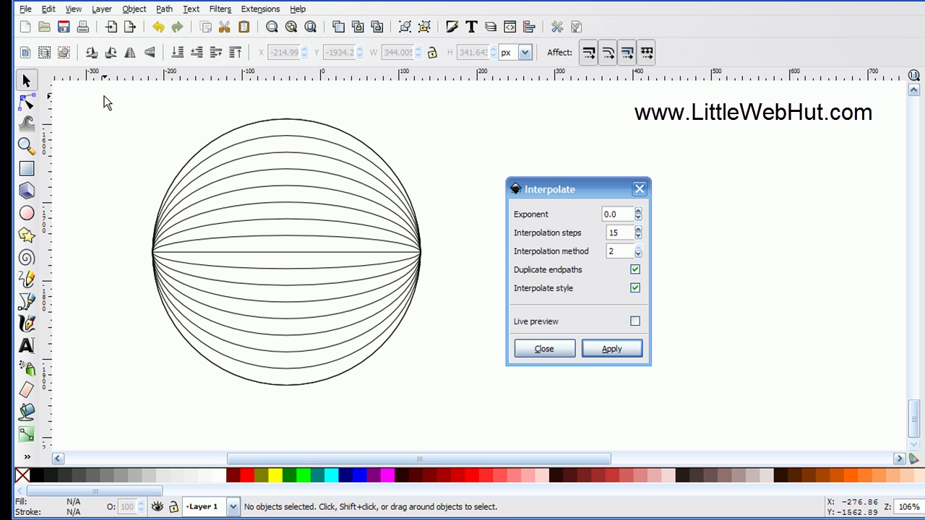
Step: Group both half-circles with the interpolated lines between them
{"action": "left_click_drag", "start_coordinate": [104, 96], "coordinate": [458, 415]}
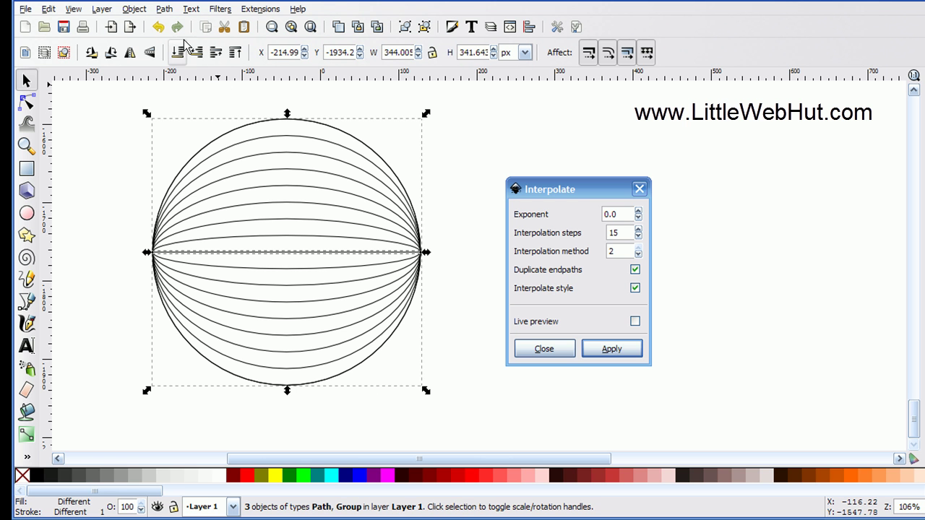
{"action": "left_click", "coordinate": [135, 9]}
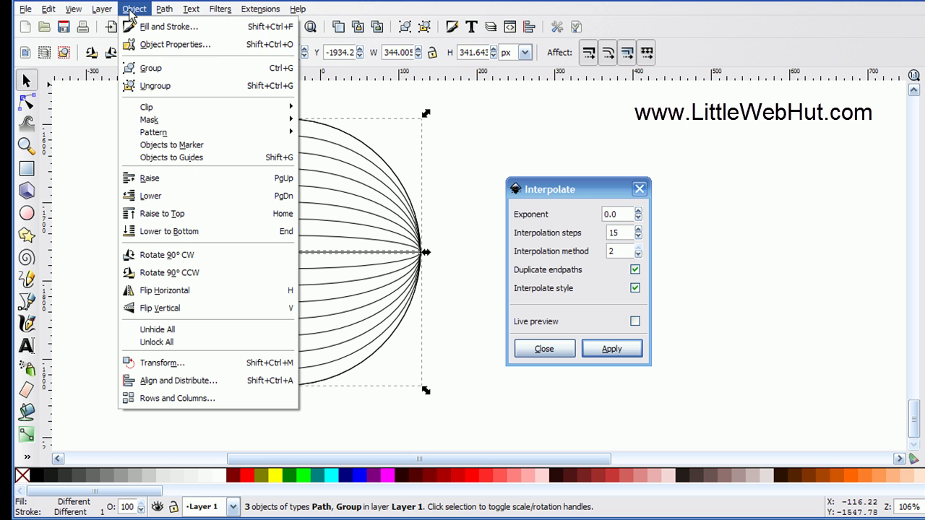
{"action": "left_click", "coordinate": [142, 69]}
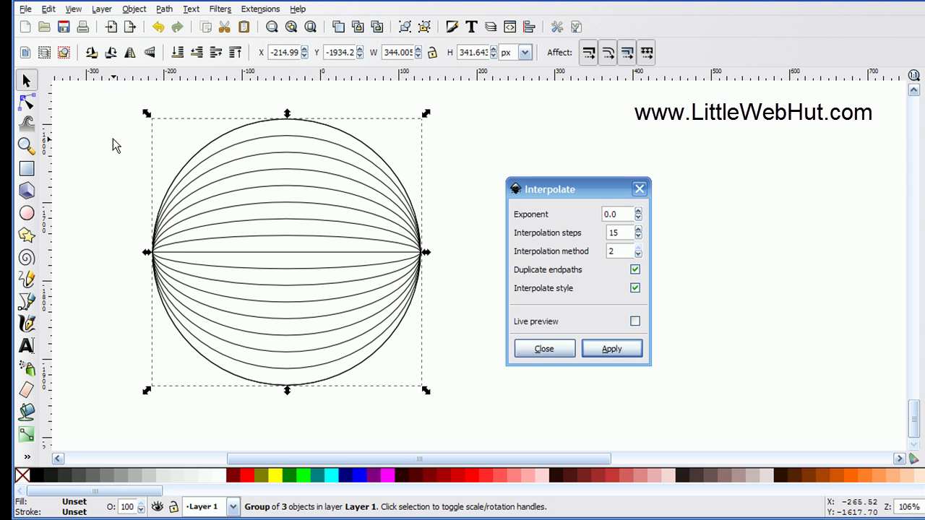
Step: Duplicate the group of curved lines, rotate the copy 90° clockwise to form the sphere grid, and clear the selection
{"action": "key", "text": "ctrl"}
{"action": "left_click", "coordinate": [177, 174], "text": "ctrl"}
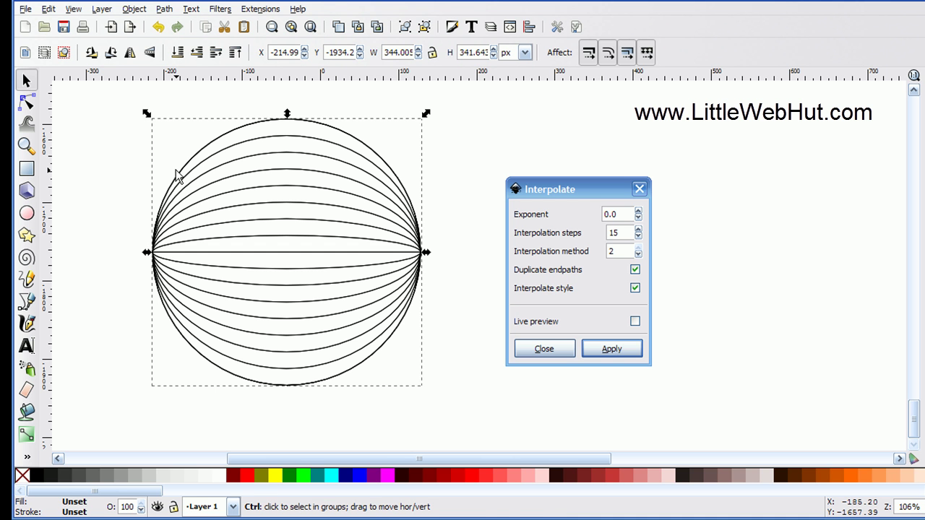
{"action": "left_click", "coordinate": [112, 53]}
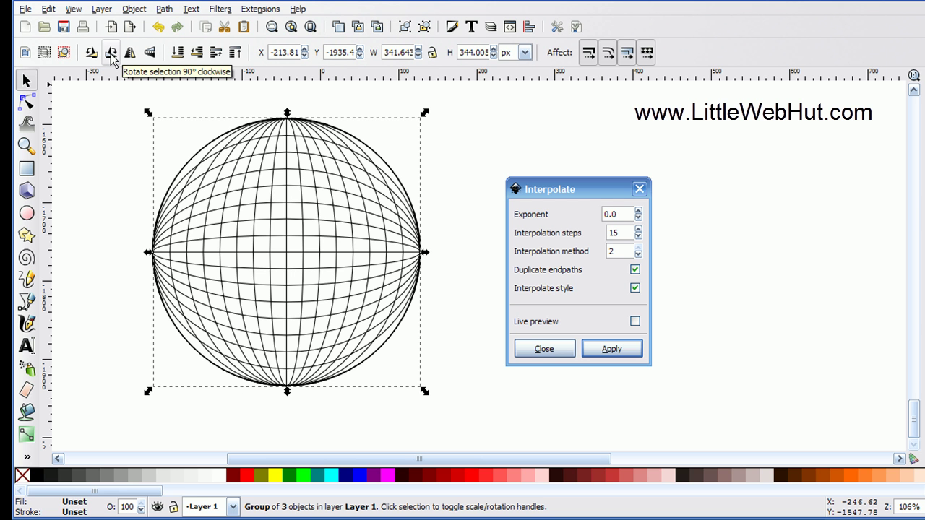
{"action": "left_click", "coordinate": [106, 117]}
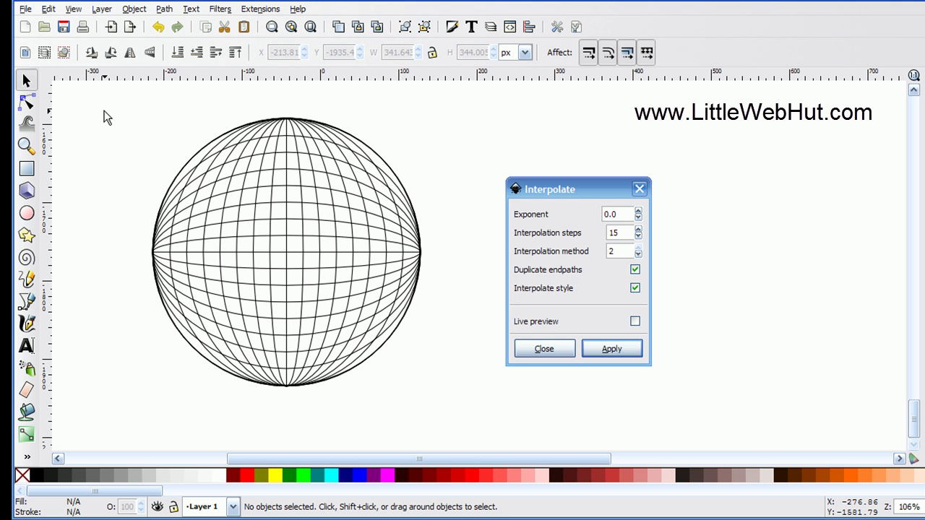